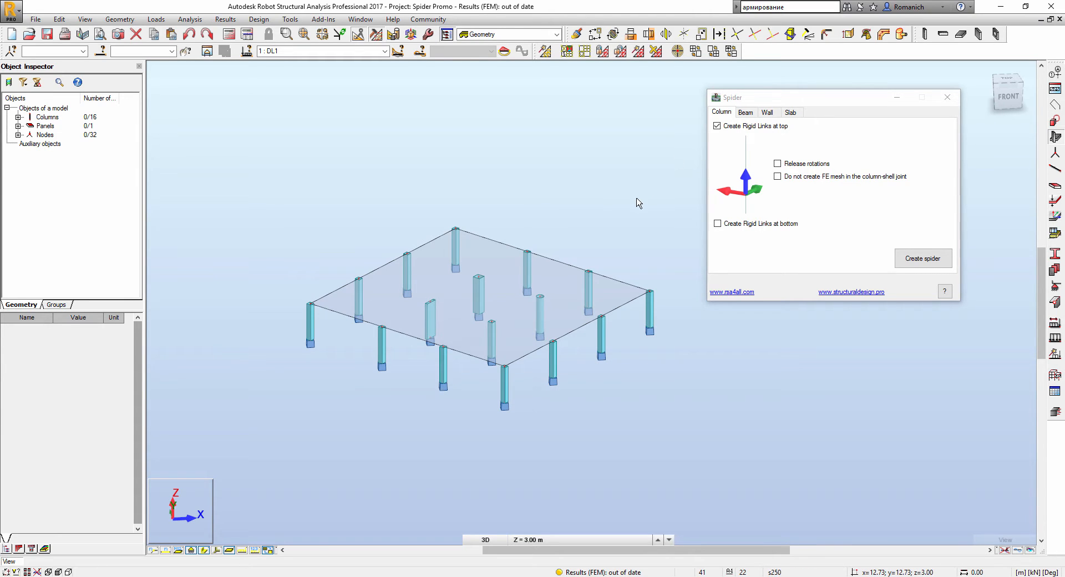
- Toggle column section shapes and local axes on and off to inspect the columns
{"action": "scroll", "coordinate": [530, 283], "scroll_direction": "up", "scroll_amount": 3}
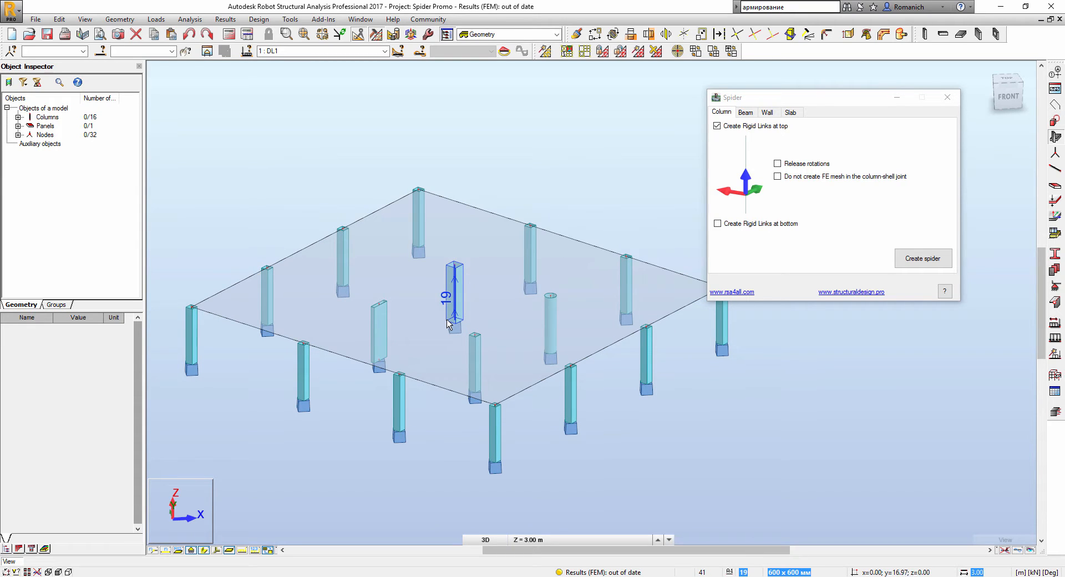
{"action": "left_click", "coordinate": [204, 551]}
{"action": "left_click", "coordinate": [220, 549]}
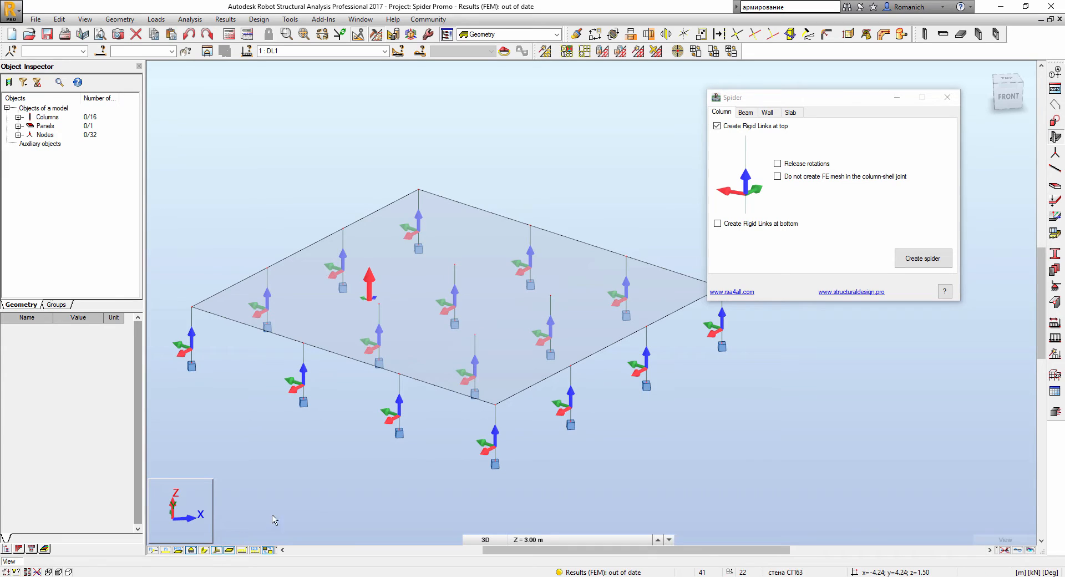
{"action": "scroll", "coordinate": [319, 381], "scroll_direction": "up", "scroll_amount": 2}
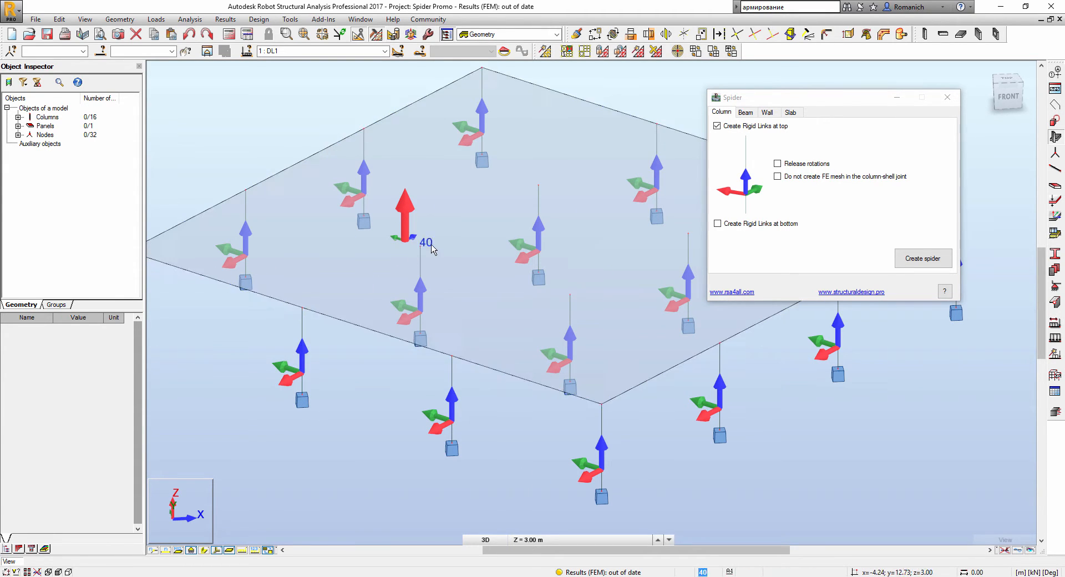
{"action": "scroll", "coordinate": [439, 330], "scroll_direction": "down", "scroll_amount": 1}
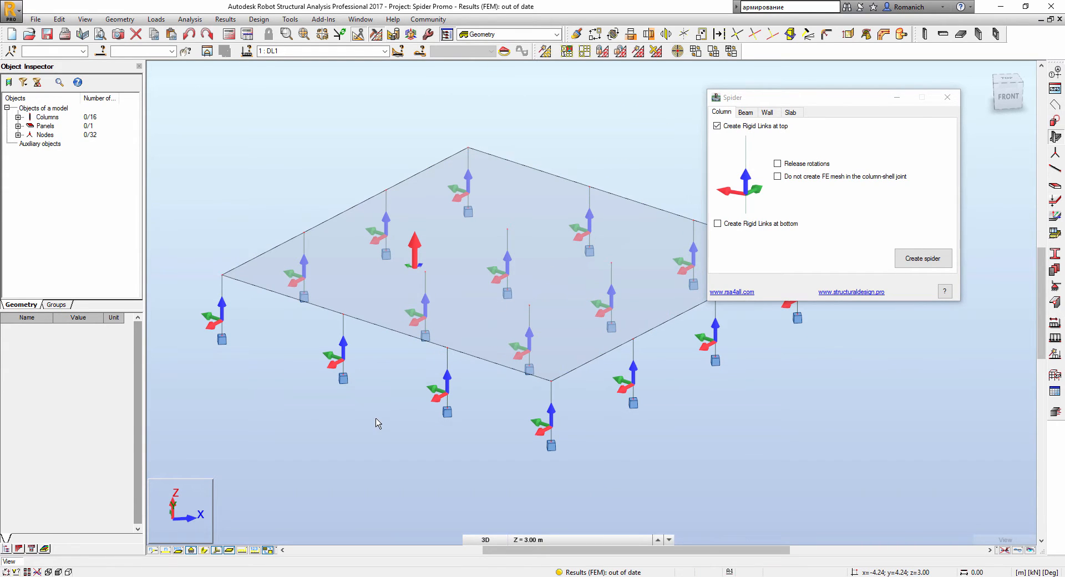
{"action": "left_click", "coordinate": [215, 551]}
{"action": "left_click", "coordinate": [206, 550]}
{"action": "middle_click_drag", "start_coordinate": [336, 462], "coordinate": [249, 469]}
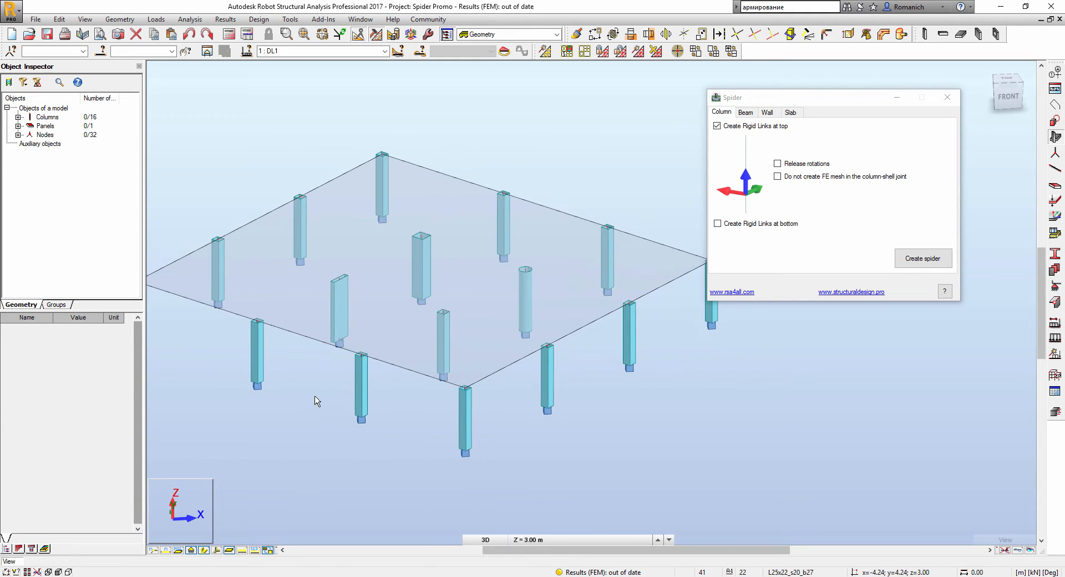
- Select interior columns 18, 19, 20 and 21 and create rigid-link spiders at their tops
{"action": "left_click", "coordinate": [340, 308]}
{"action": "left_click", "coordinate": [420, 264], "text": "ctrl"}
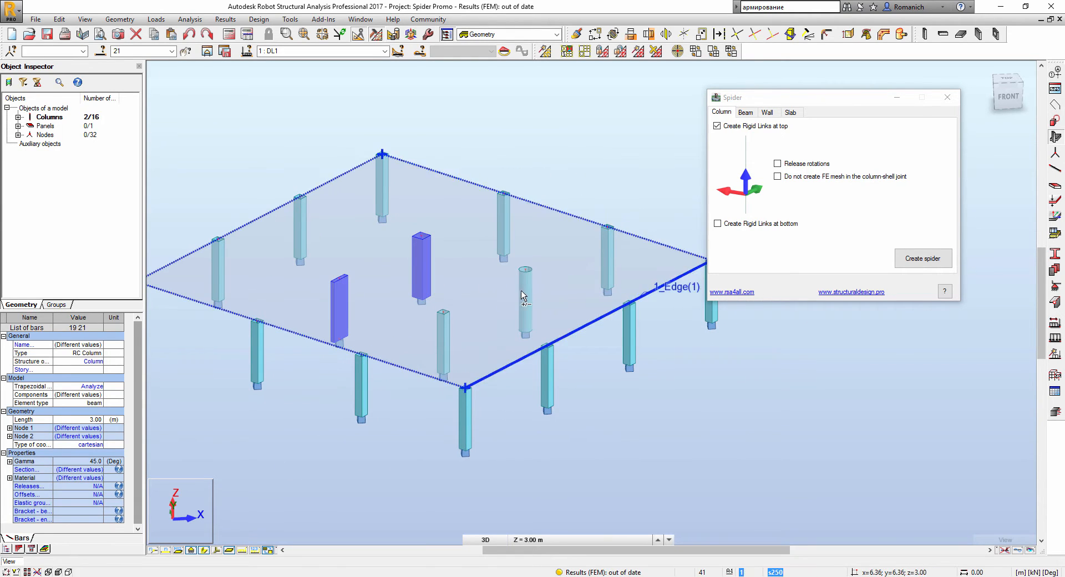
{"action": "left_click", "coordinate": [522, 294], "text": "ctrl"}
{"action": "left_click", "coordinate": [444, 341], "text": "ctrl"}
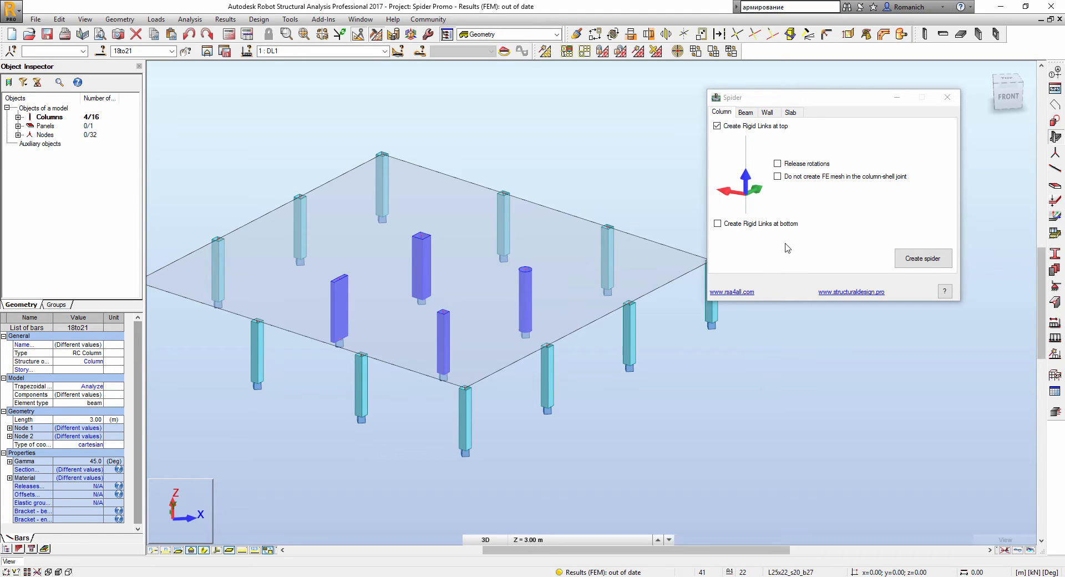
{"action": "left_click", "coordinate": [919, 256]}
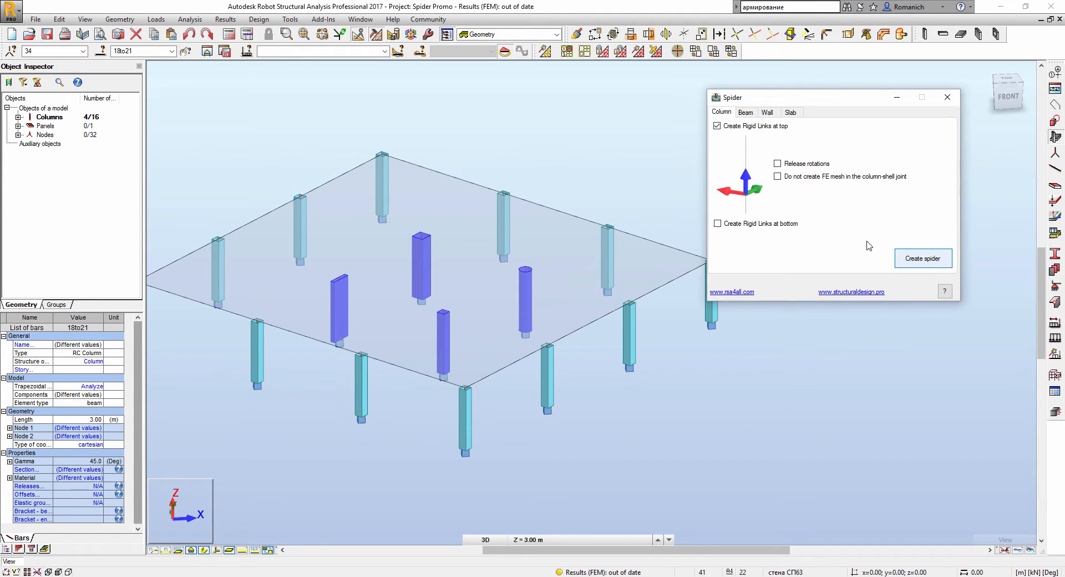
{"action": "left_click", "coordinate": [591, 161]}
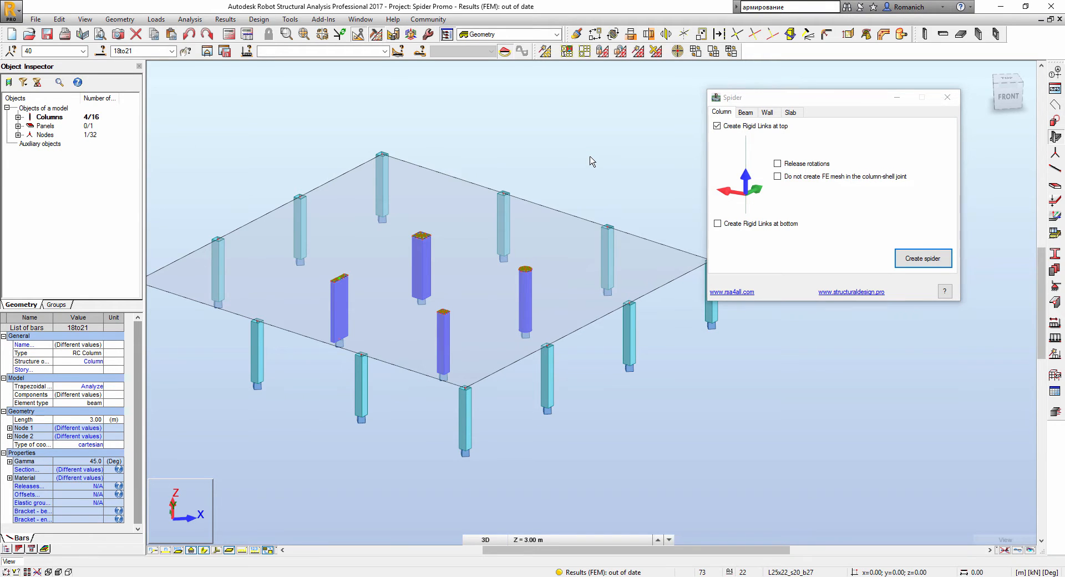
- Orbit, pan and zoom around the slab to inspect the rigid links on the column tops
{"action": "middle_click_drag", "start_coordinate": [595, 149], "coordinate": [594, 171], "text": "shift"}
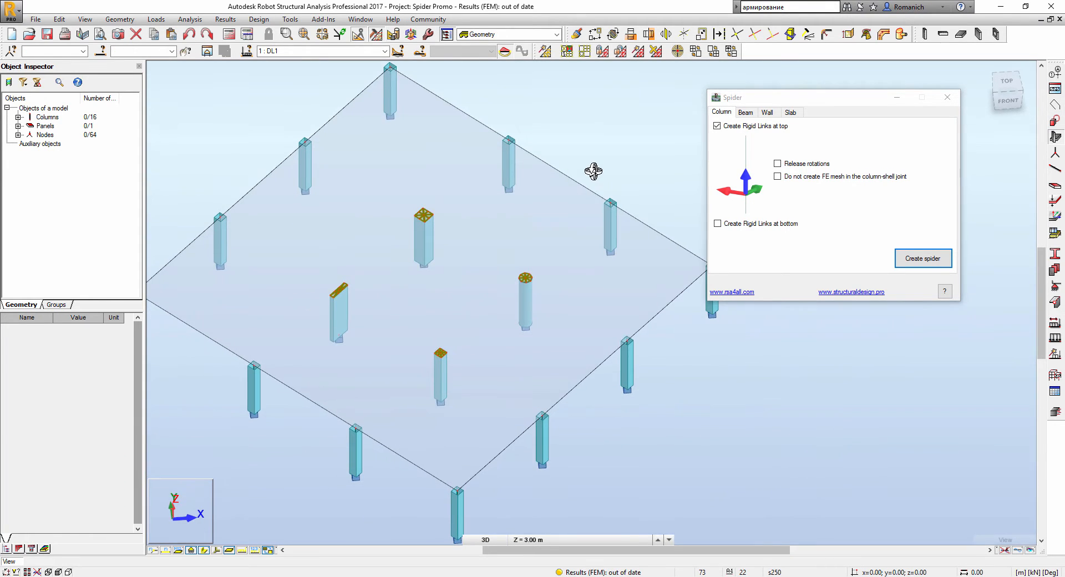
{"action": "scroll", "coordinate": [540, 293], "scroll_direction": "up", "scroll_amount": 4}
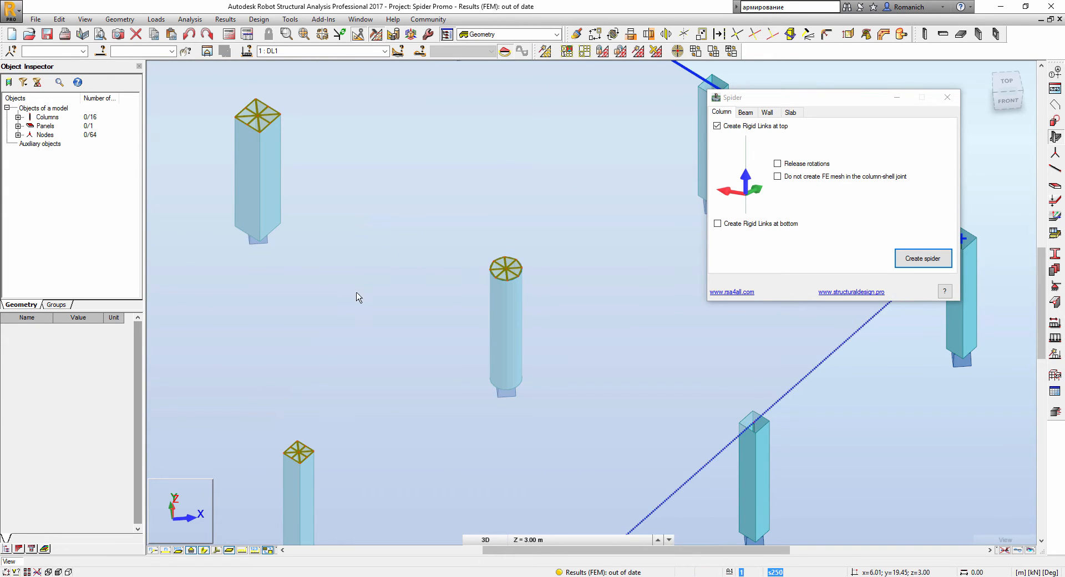
{"action": "middle_click_drag", "start_coordinate": [336, 371], "coordinate": [412, 284]}
{"action": "scroll", "coordinate": [370, 374], "scroll_direction": "up", "scroll_amount": 3}
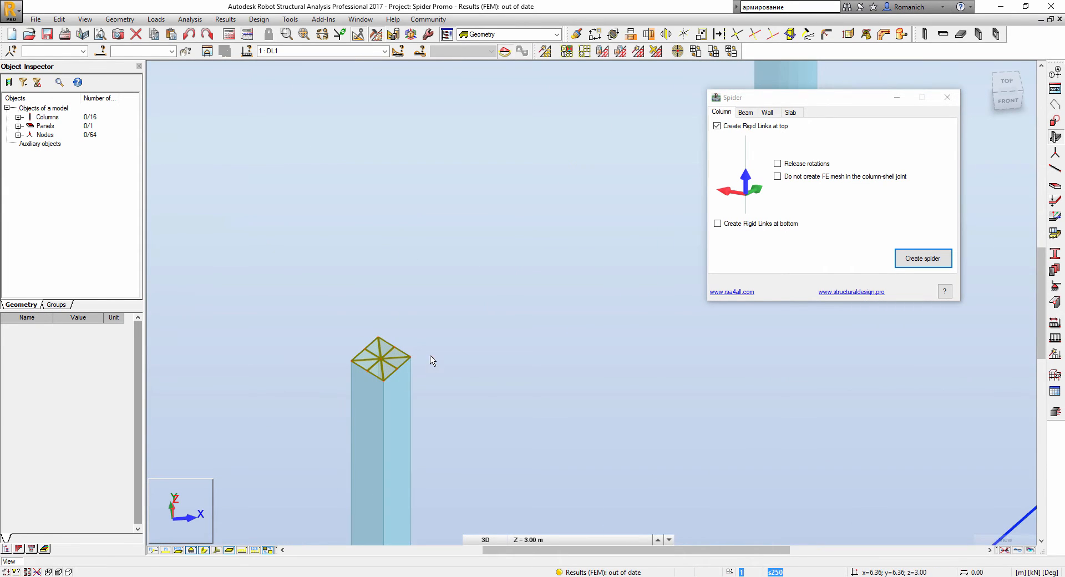
{"action": "middle_click_drag", "start_coordinate": [447, 375], "coordinate": [482, 345], "text": "shift"}
{"action": "mouse_move", "coordinate": [493, 227]}
{"action": "middle_mouse_down"}
{"action": "mouse_move", "coordinate": [501, 314]}
{"action": "mouse_move", "coordinate": [609, 364]}
{"action": "middle_mouse_up"}
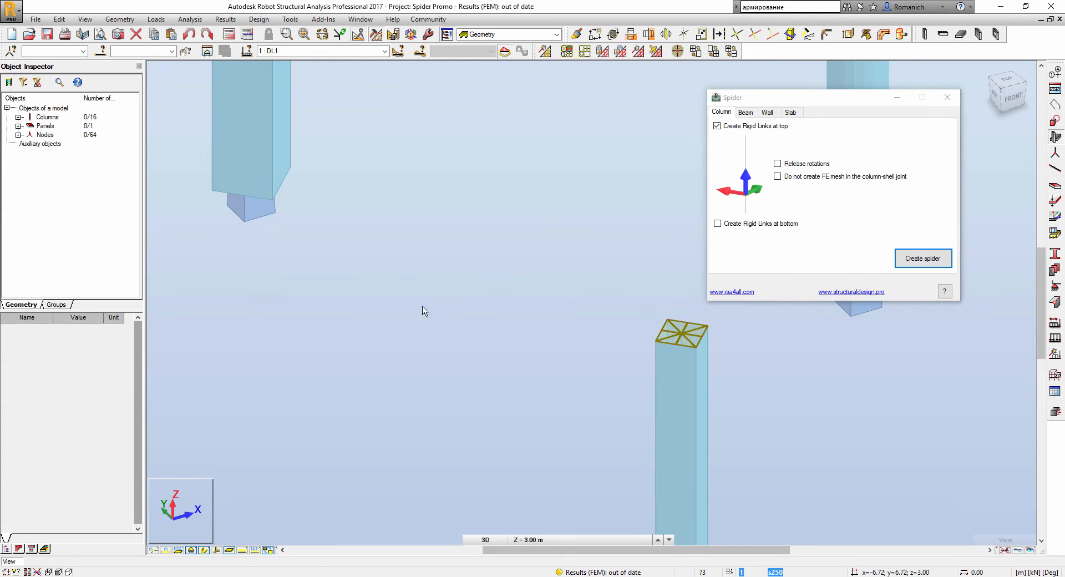
{"action": "middle_click_drag", "start_coordinate": [423, 310], "coordinate": [700, 436]}
{"action": "scroll", "coordinate": [445, 386], "scroll_direction": "down", "scroll_amount": 3}
{"action": "middle_click_drag", "start_coordinate": [645, 405], "coordinate": [452, 332]}
{"action": "middle_click_drag", "start_coordinate": [466, 374], "coordinate": [444, 367], "text": "shift"}
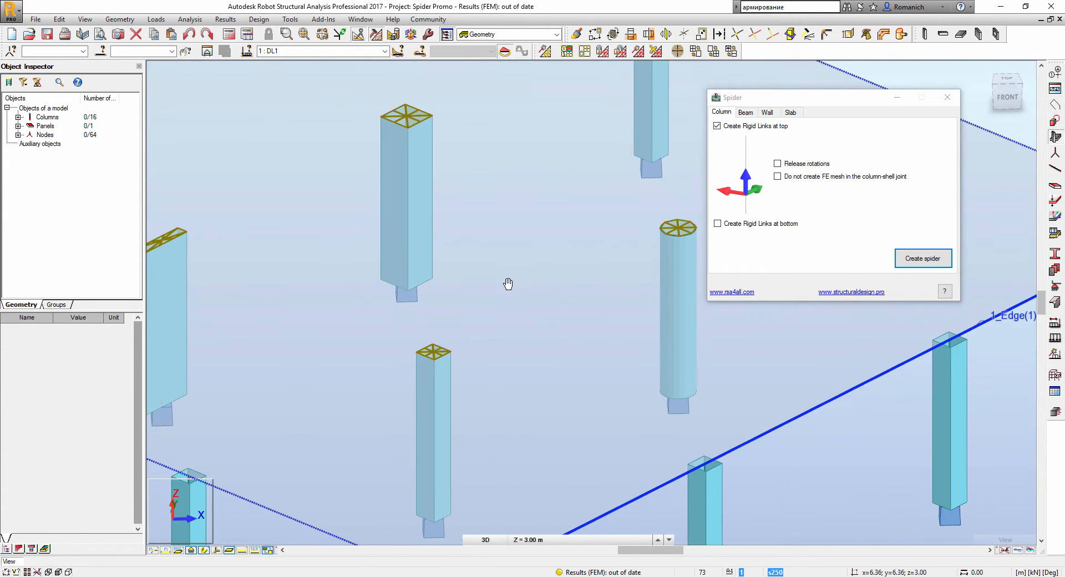
{"action": "middle_click_drag", "start_coordinate": [507, 284], "coordinate": [395, 289]}
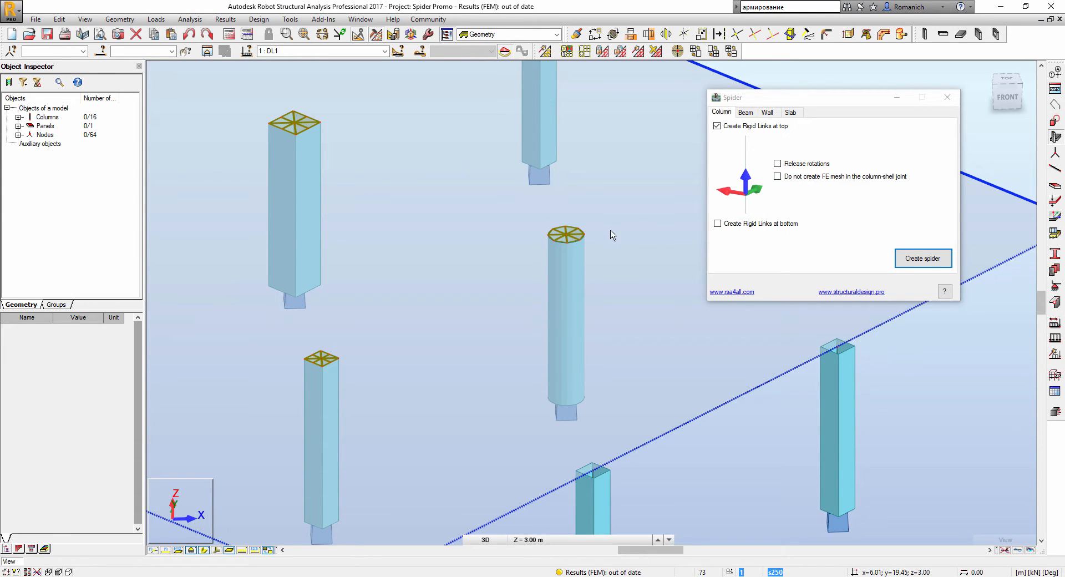
{"action": "middle_click_drag", "start_coordinate": [435, 226], "coordinate": [530, 301]}
{"action": "scroll", "coordinate": [477, 269], "scroll_direction": "up", "scroll_amount": 1}
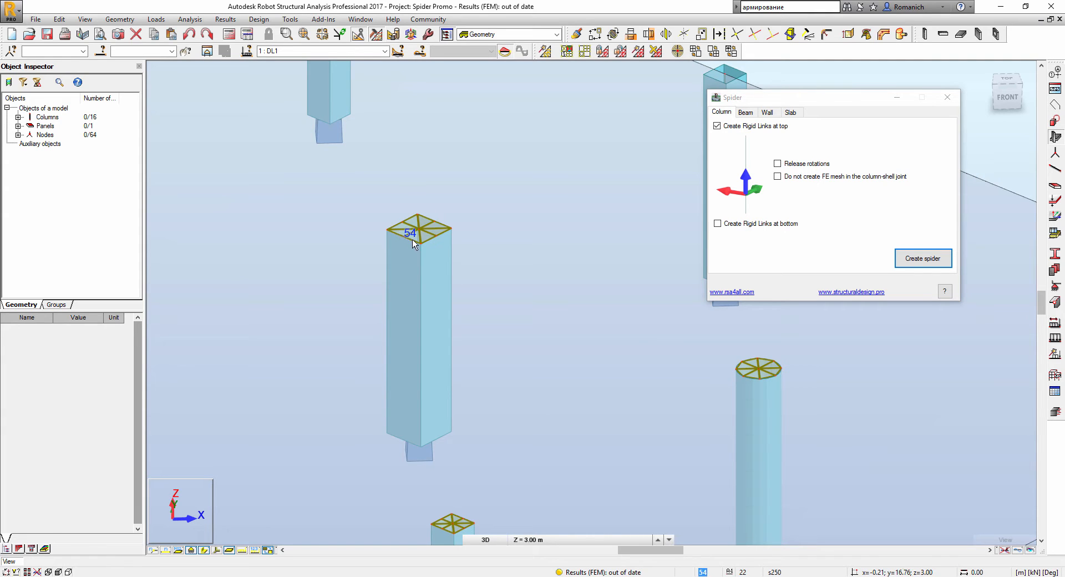
{"action": "scroll", "coordinate": [416, 239], "scroll_direction": "down", "scroll_amount": 5}
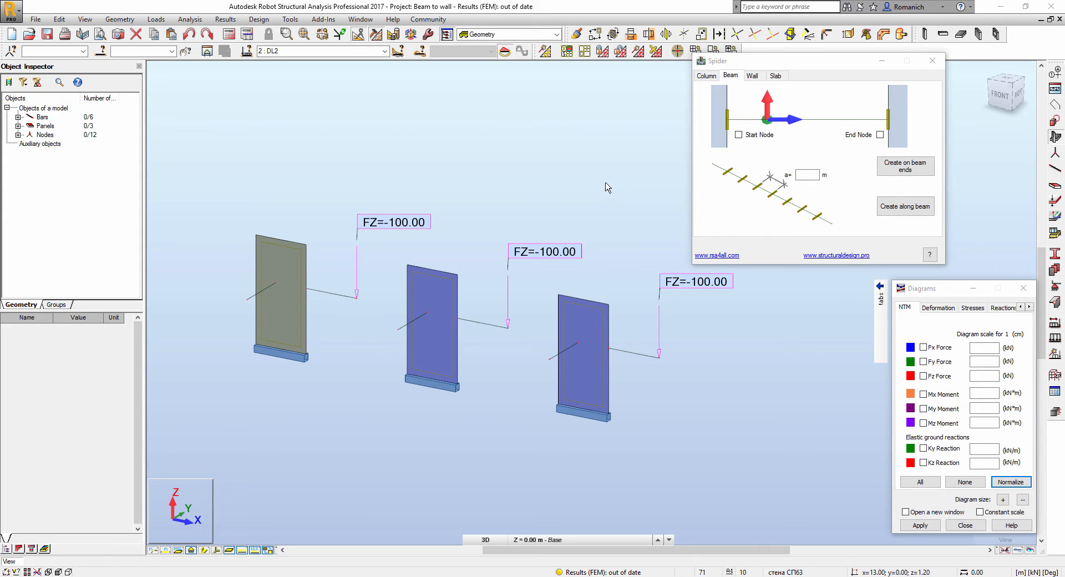
- Select beams 5 and 6 at the third wall and display local axes on all members
{"action": "middle_click_drag", "start_coordinate": [621, 209], "coordinate": [580, 194]}
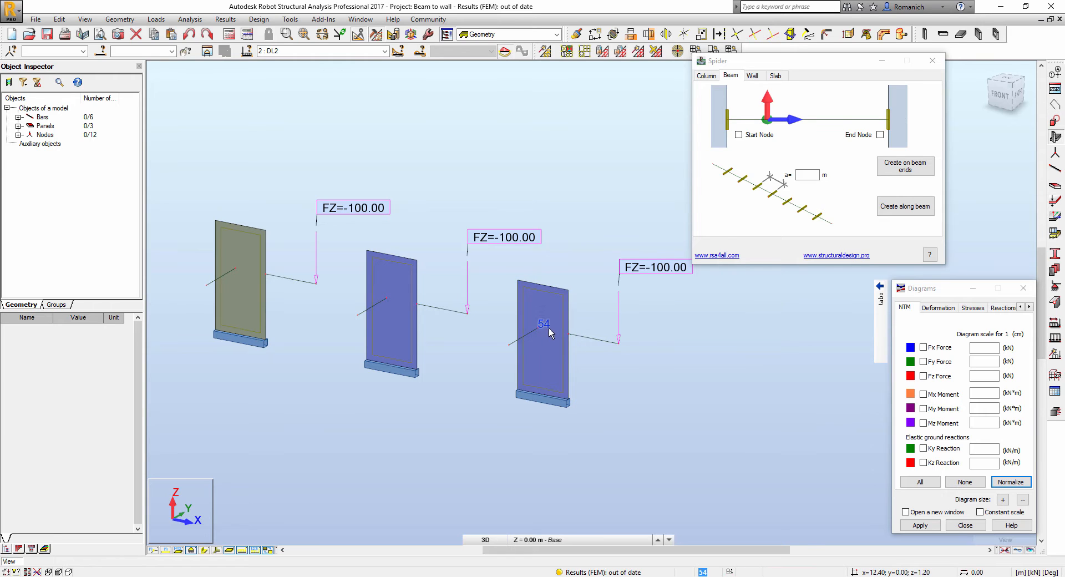
{"action": "left_click", "coordinate": [588, 341]}
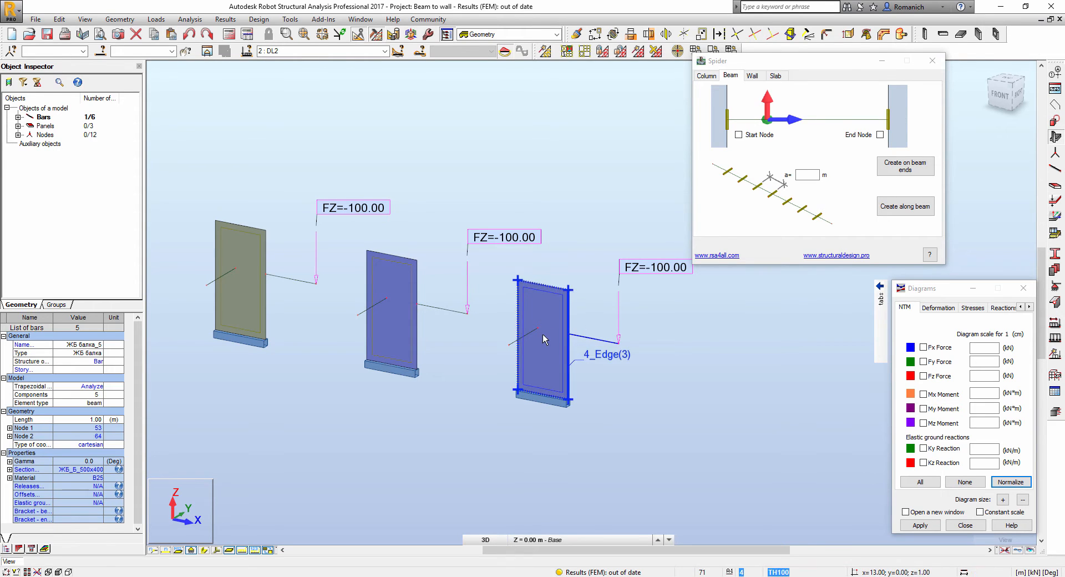
{"action": "left_click", "coordinate": [539, 333], "text": "ctrl"}
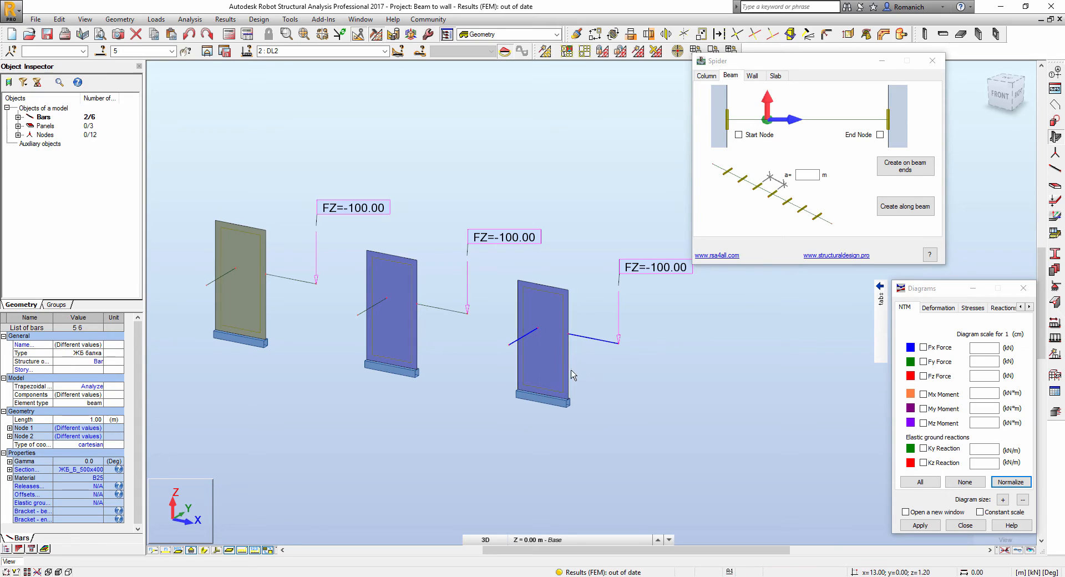
{"action": "left_click", "coordinate": [217, 550]}
{"action": "scroll", "coordinate": [578, 381], "scroll_direction": "up", "scroll_amount": 2}
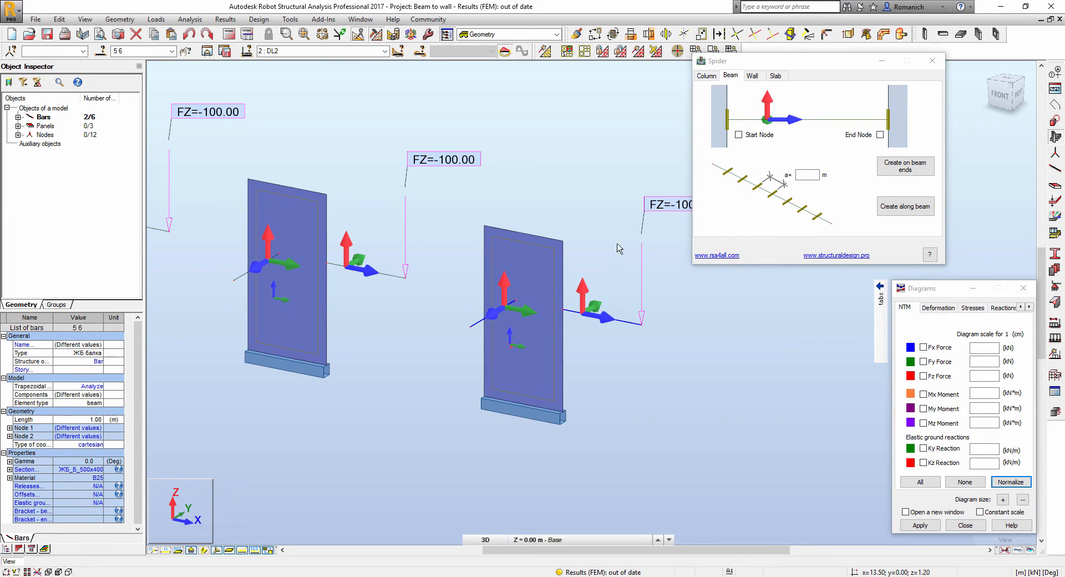
- Create rigid links tying the start nodes of beams 5 and 6 to the third wall
{"action": "left_click", "coordinate": [738, 135]}
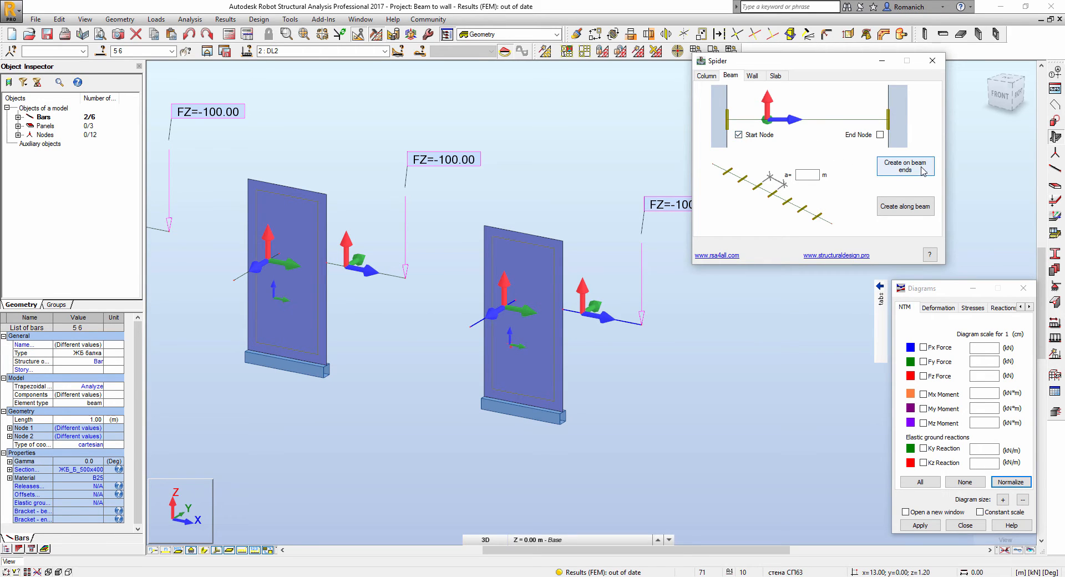
{"action": "left_click", "coordinate": [904, 166]}
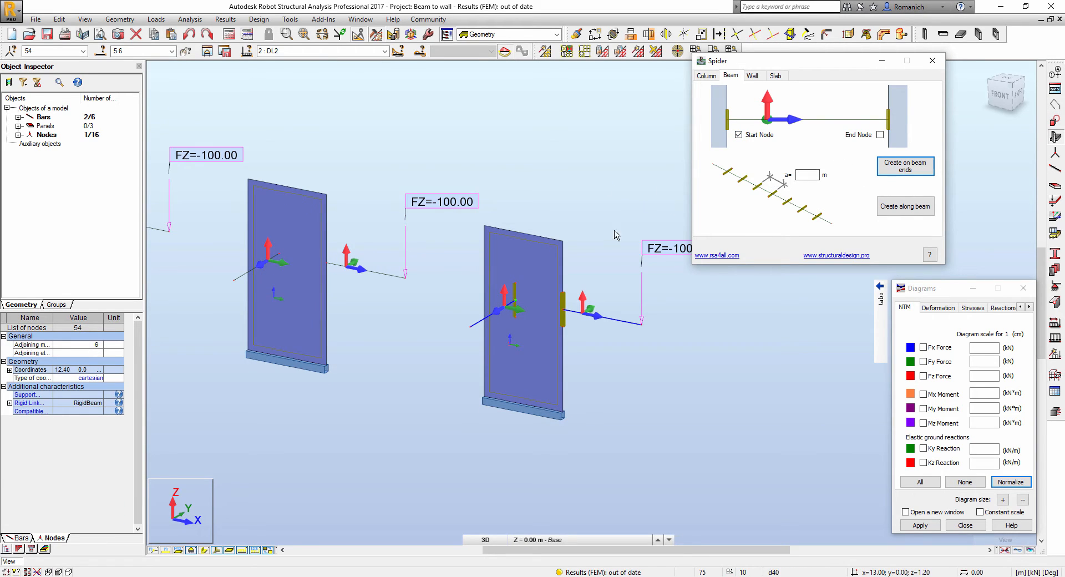
{"action": "scroll", "coordinate": [594, 292], "scroll_direction": "up", "scroll_amount": 2}
{"action": "middle_click_drag", "start_coordinate": [625, 389], "coordinate": [546, 324]}
{"action": "scroll", "coordinate": [550, 299], "scroll_direction": "up", "scroll_amount": 1}
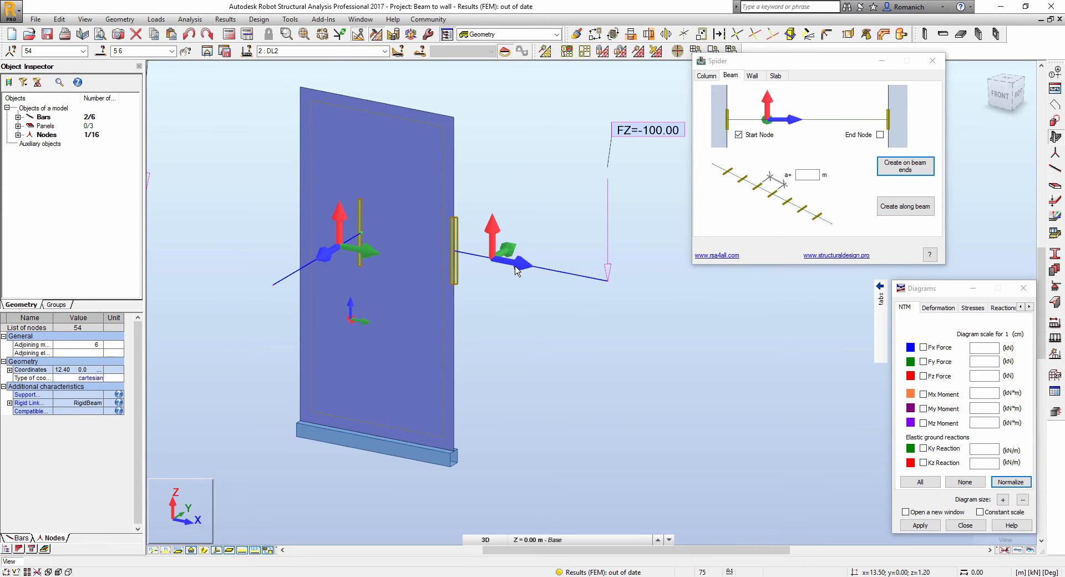
- Show beams as plain lines, frame all three walls, and launch panel meshing
{"action": "left_click", "coordinate": [217, 551]}
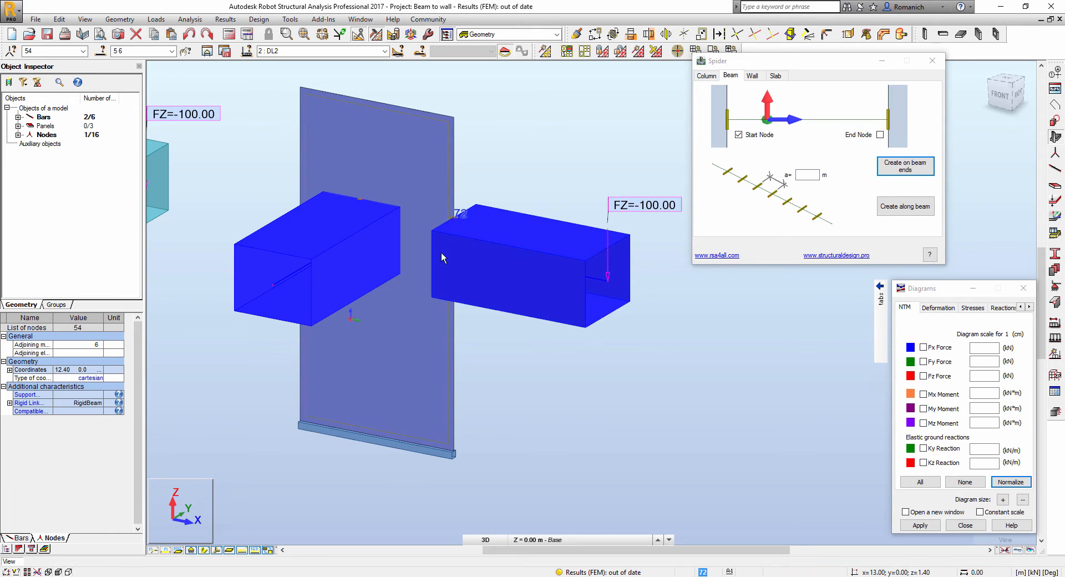
{"action": "left_click", "coordinate": [217, 549]}
{"action": "scroll", "coordinate": [684, 396], "scroll_direction": "down", "scroll_amount": 5}
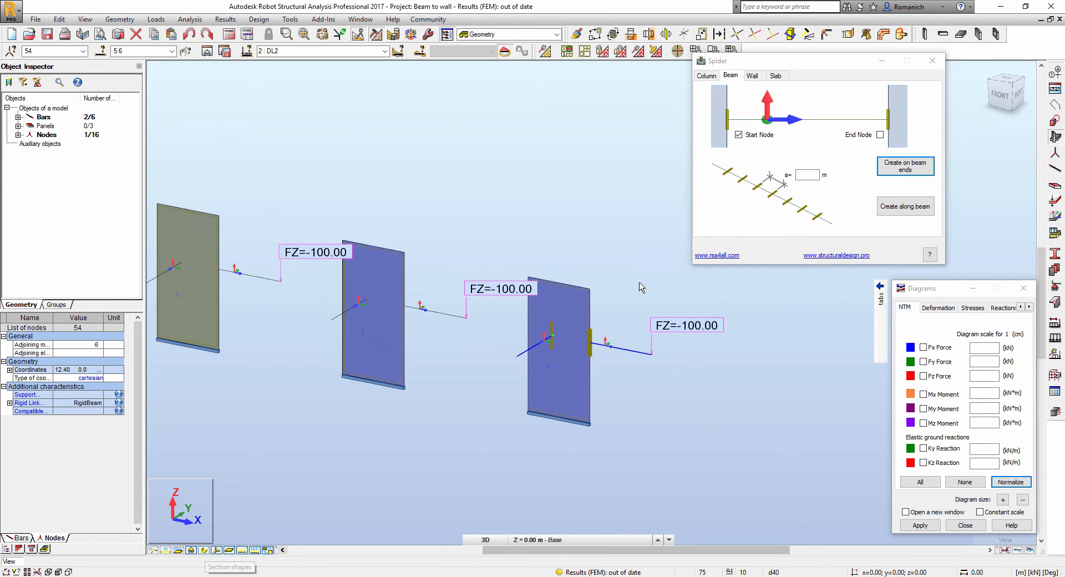
{"action": "middle_click_drag", "start_coordinate": [639, 285], "coordinate": [613, 293]}
{"action": "left_click", "coordinate": [639, 51]}
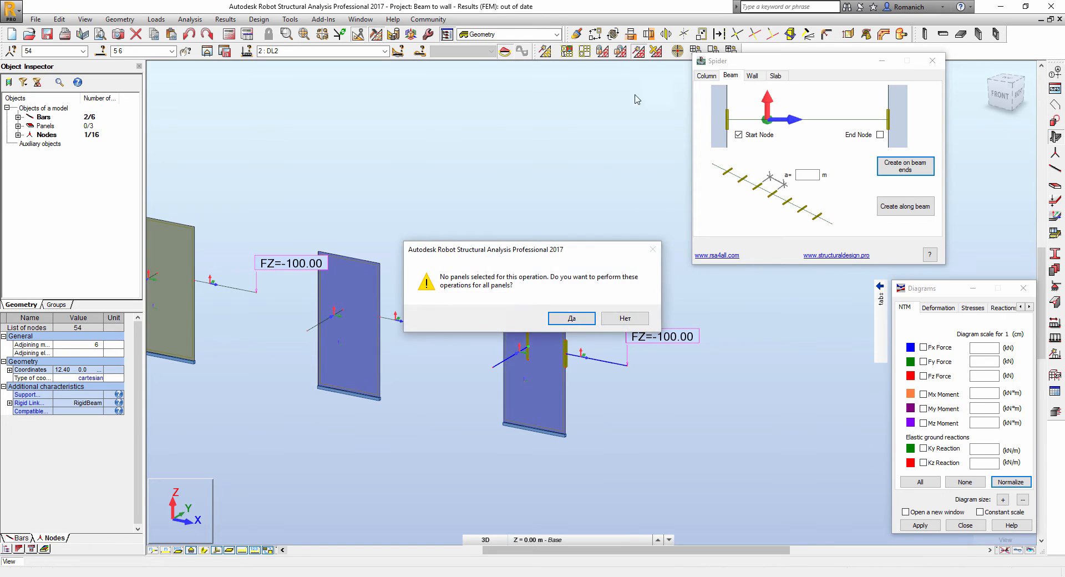
- Mesh all wall panels, run the calculation, and draw My moment diagrams on the beams
{"action": "left_click", "coordinate": [571, 319]}
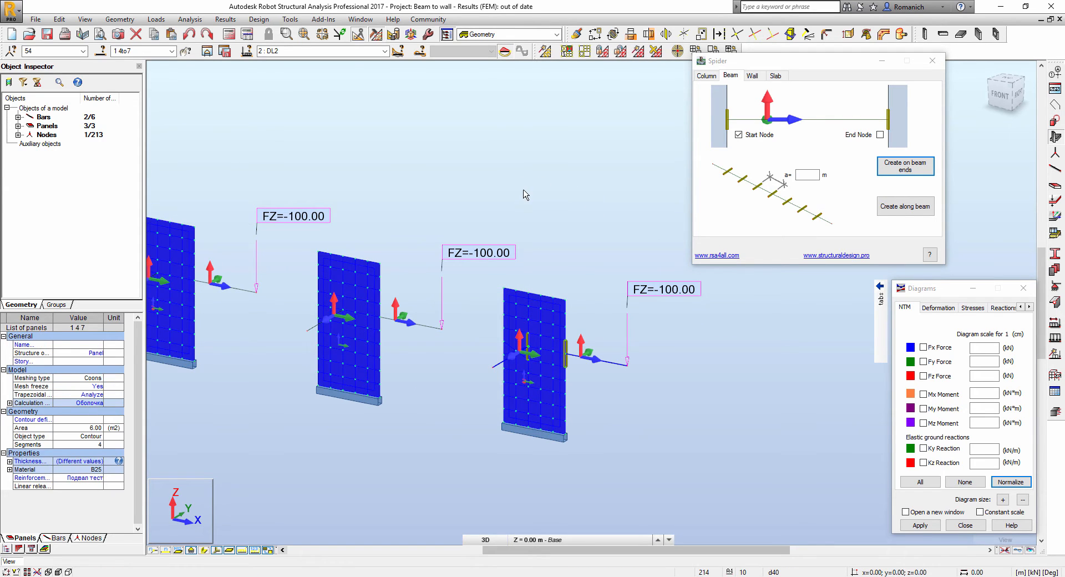
{"action": "middle_click_drag", "start_coordinate": [505, 173], "coordinate": [553, 173]}
{"action": "left_click", "coordinate": [229, 34]}
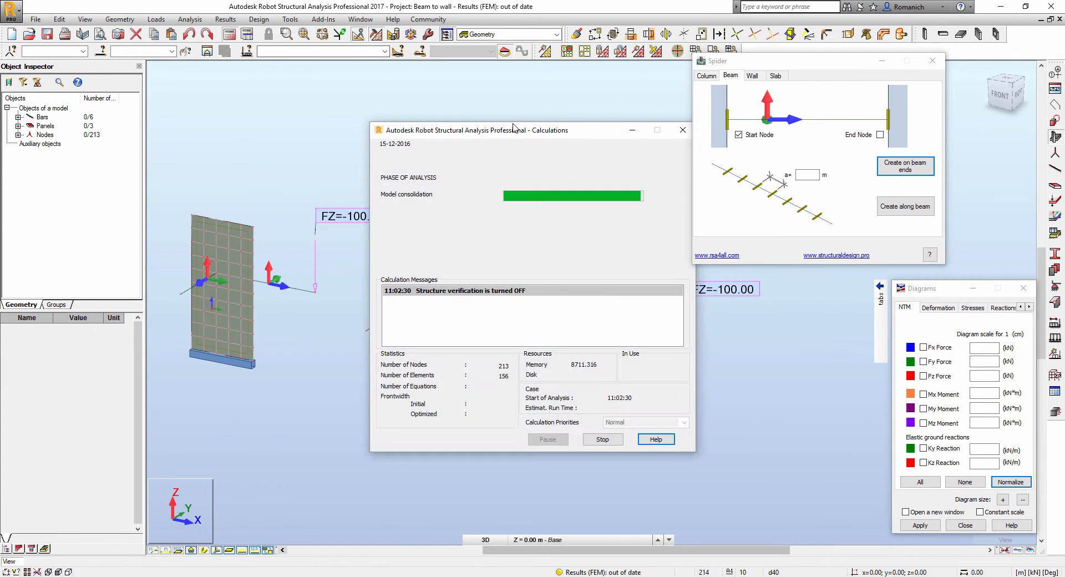
{"action": "left_click", "coordinate": [535, 335]}
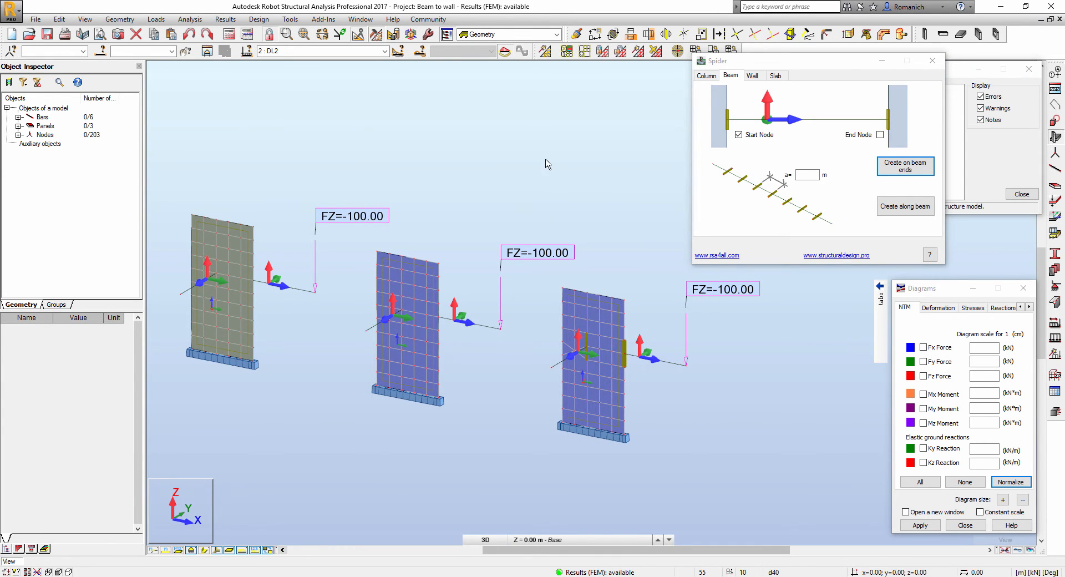
{"action": "left_click", "coordinate": [1020, 195]}
{"action": "left_click", "coordinate": [943, 409]}
{"action": "left_click", "coordinate": [930, 526]}
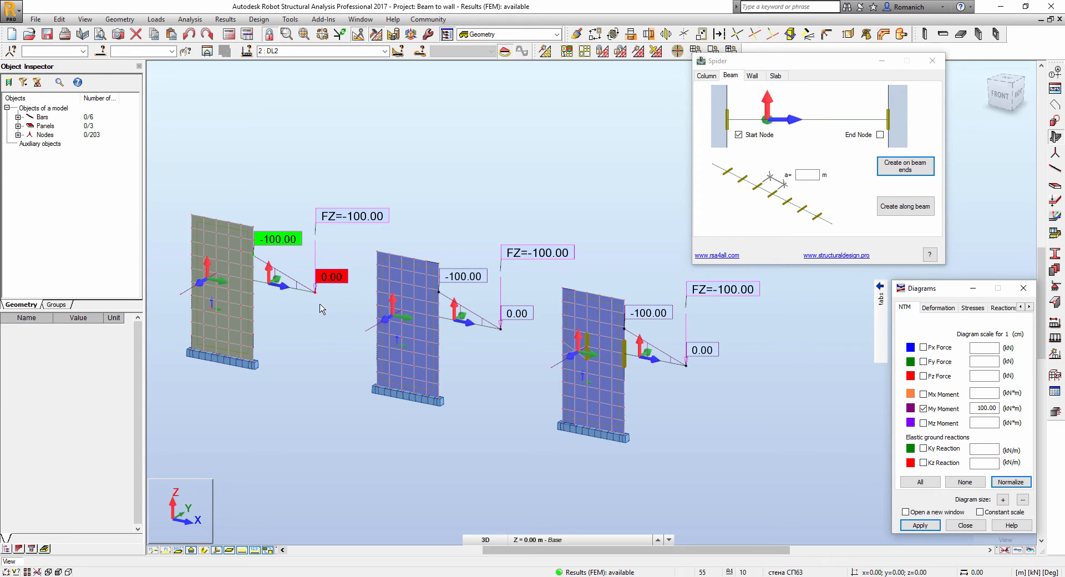
- Draw the beams' deformation diagrams and reveal the legend showing Max=10.9
{"action": "scroll", "coordinate": [273, 304], "scroll_direction": "up", "scroll_amount": 1}
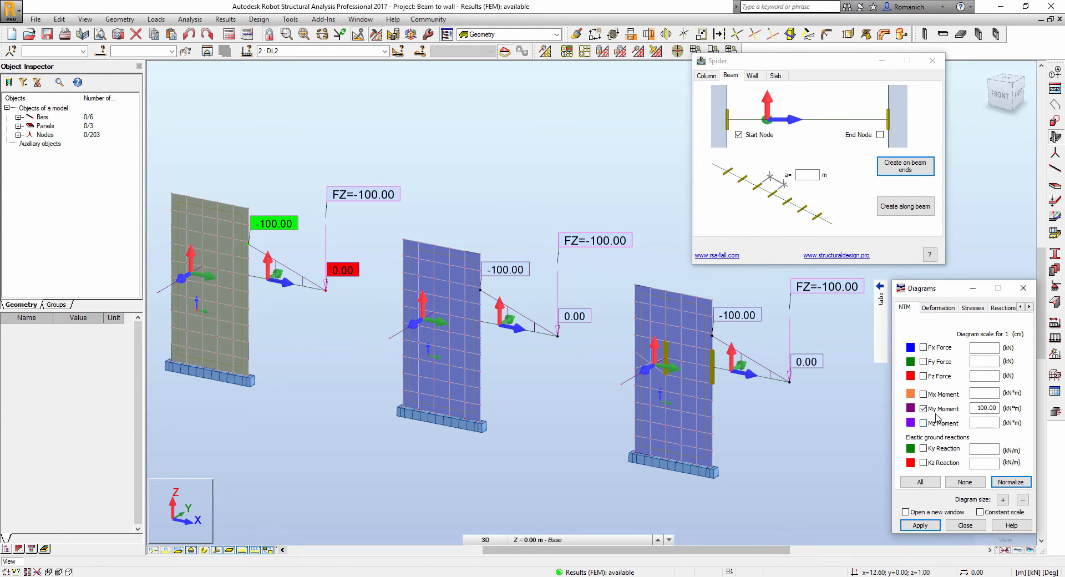
{"action": "left_click", "coordinate": [946, 311]}
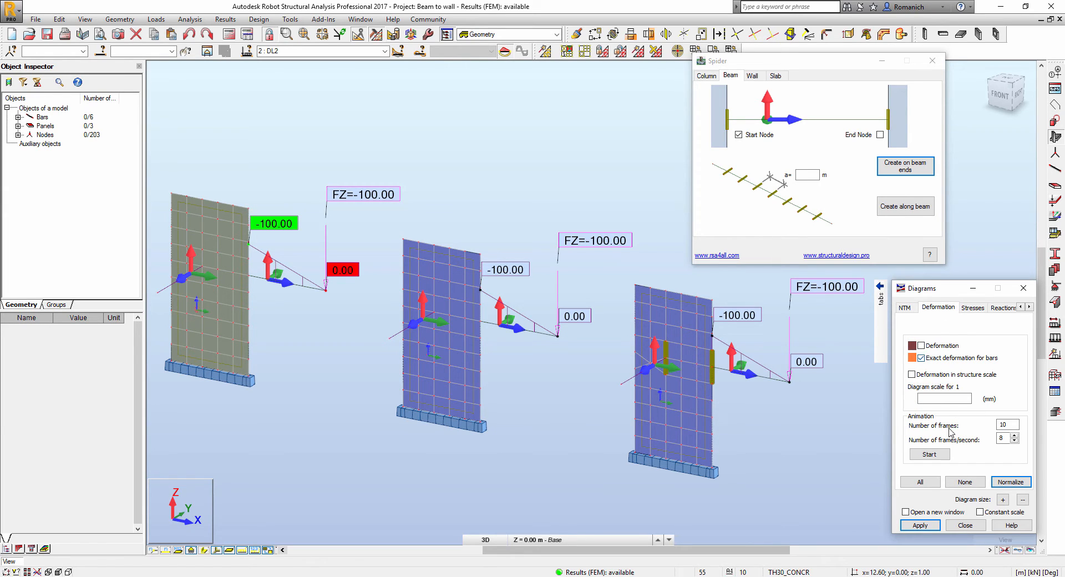
{"action": "left_click", "coordinate": [920, 525]}
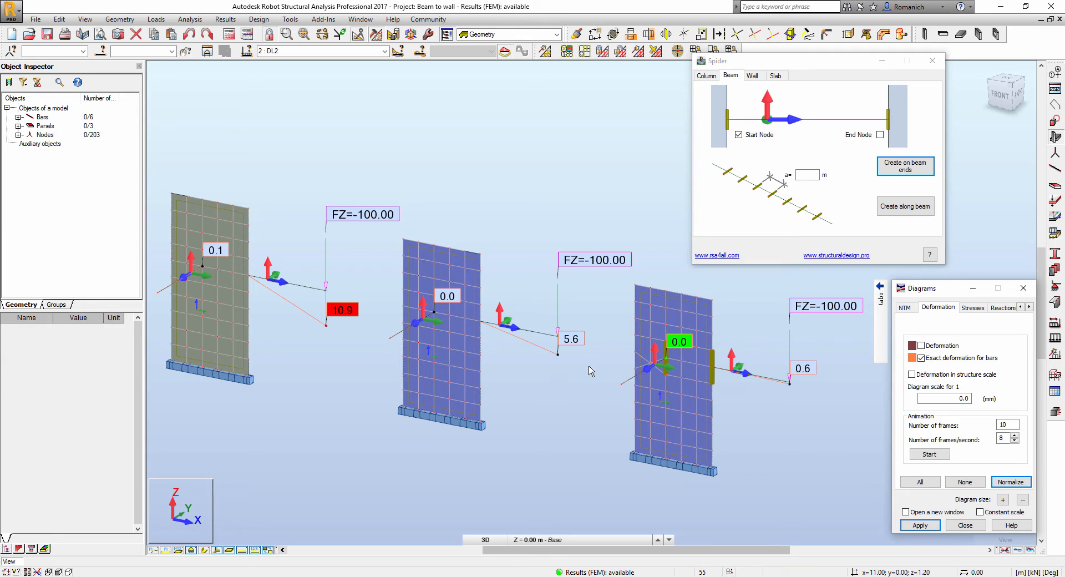
{"action": "left_click", "coordinate": [972, 287]}
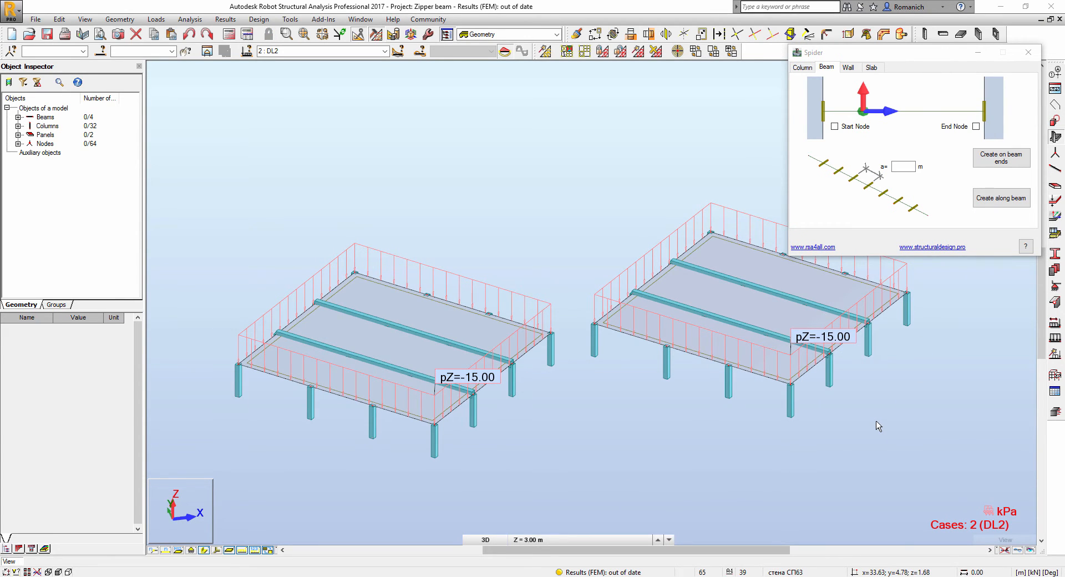
- Select interior beams 22 and 23 on the left slab, excluding the slab panel
{"action": "middle_click_drag", "start_coordinate": [637, 447], "coordinate": [583, 440]}
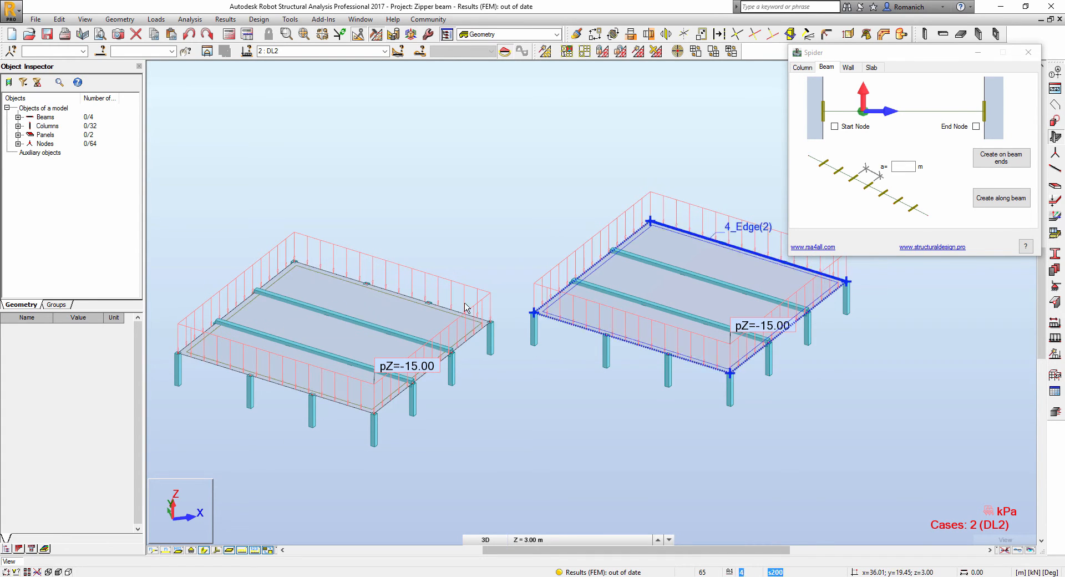
{"action": "left_click", "coordinate": [365, 325]}
{"action": "left_click", "coordinate": [349, 351], "text": "ctrl"}
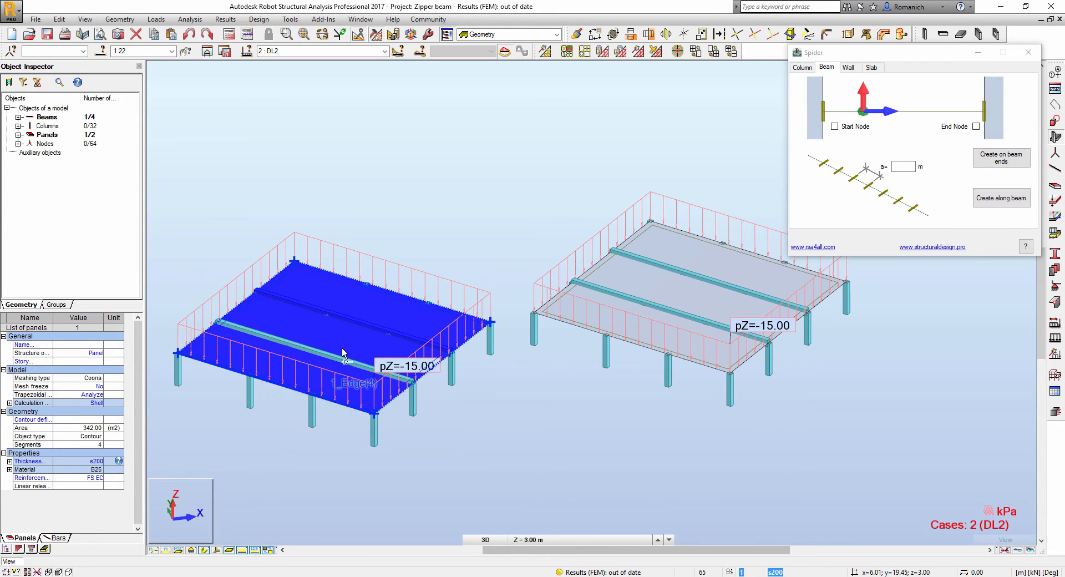
{"action": "left_click", "coordinate": [339, 359], "text": "ctrl"}
{"action": "left_click", "coordinate": [340, 364], "text": "ctrl"}
- Create rigid links along beams 22 and 23 at 0.5 m spacing and zoom in to check
{"action": "left_click", "coordinate": [900, 167]}
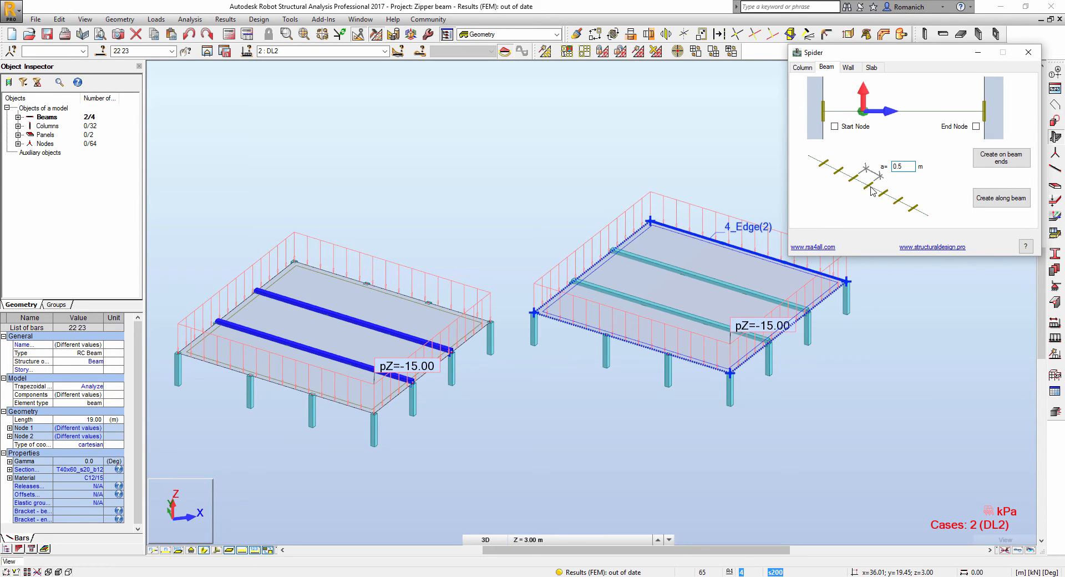
{"action": "left_click", "coordinate": [1010, 201]}
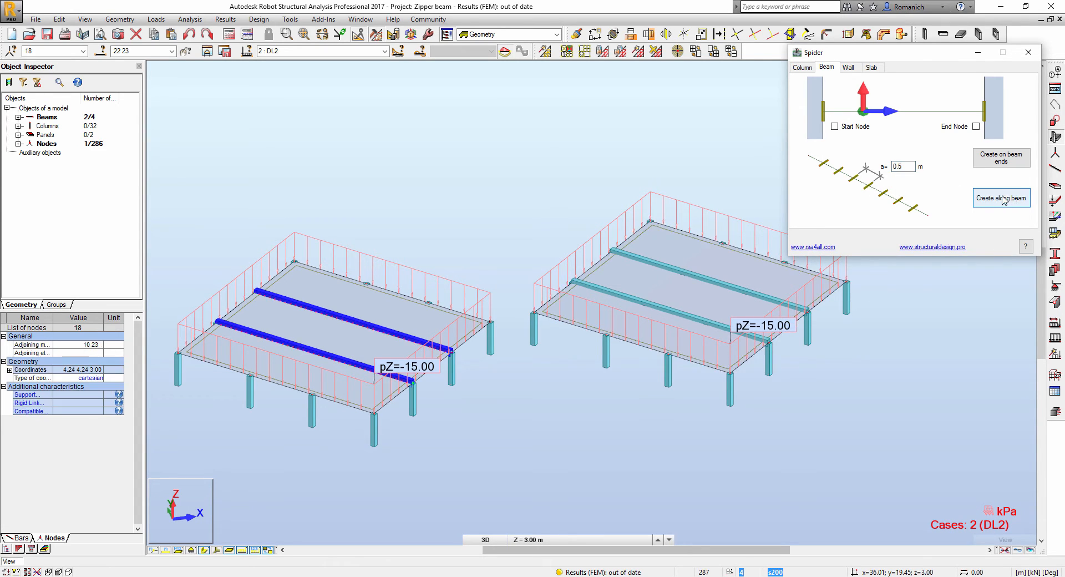
{"action": "middle_click_drag", "start_coordinate": [459, 199], "coordinate": [512, 127]}
{"action": "middle_click_drag", "start_coordinate": [429, 282], "coordinate": [420, 314], "text": "shift"}
{"action": "scroll", "coordinate": [332, 282], "scroll_direction": "up", "scroll_amount": 2}
{"action": "scroll", "coordinate": [334, 285], "scroll_direction": "up", "scroll_amount": 3}
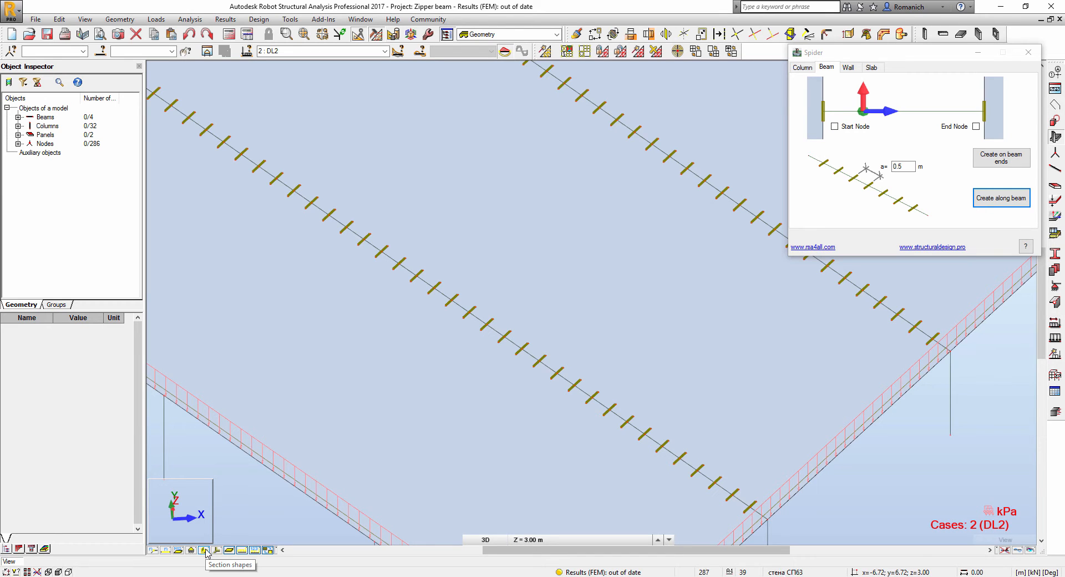
- Mesh all panels of both slabs and run the calculation past the separate-structure warning
{"action": "scroll", "coordinate": [233, 471], "scroll_direction": "down", "scroll_amount": 5}
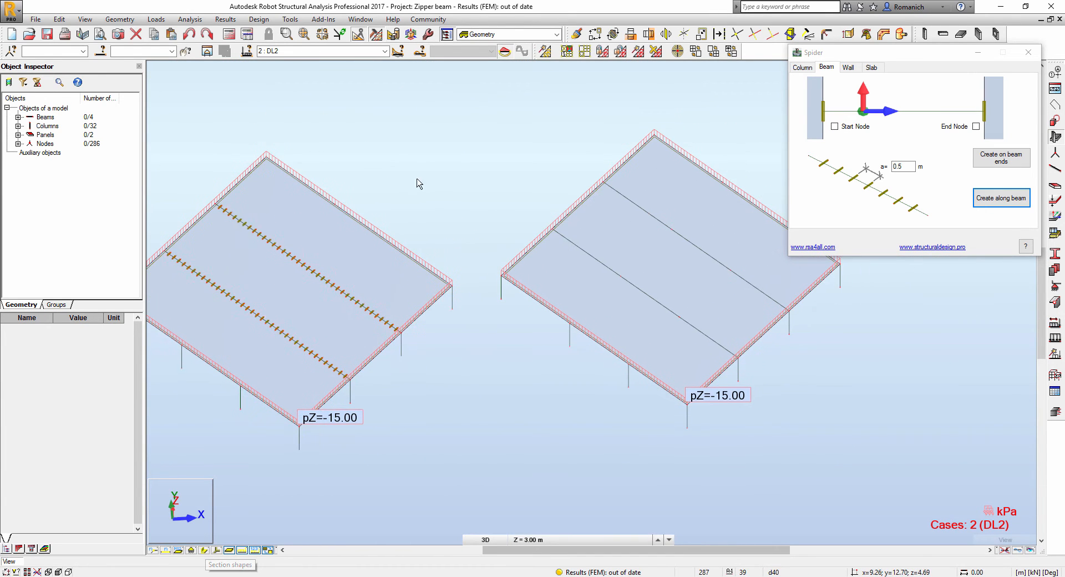
{"action": "left_click", "coordinate": [638, 51]}
{"action": "left_click", "coordinate": [577, 319]}
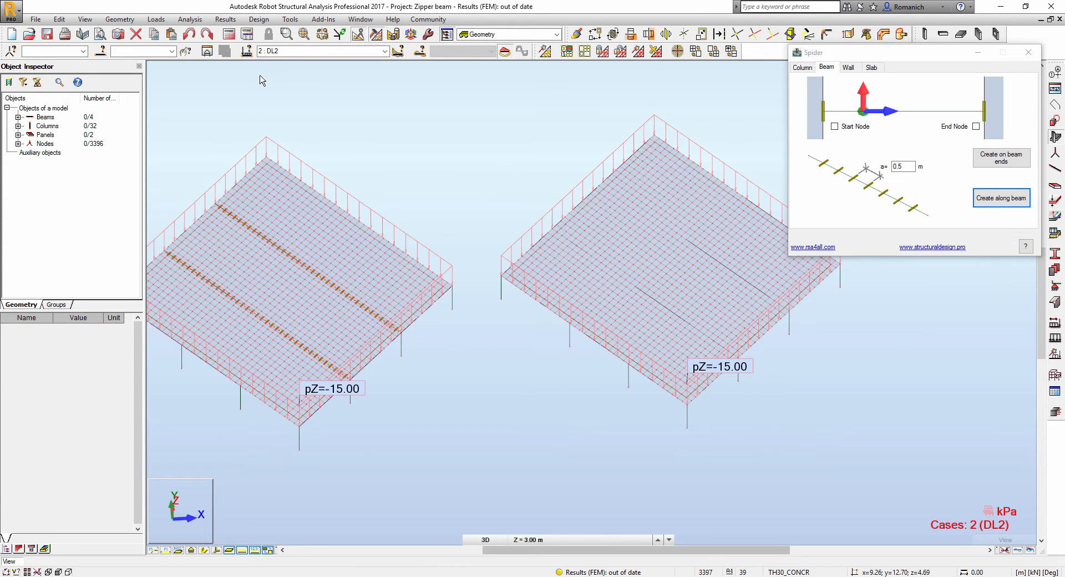
{"action": "left_click", "coordinate": [229, 34]}
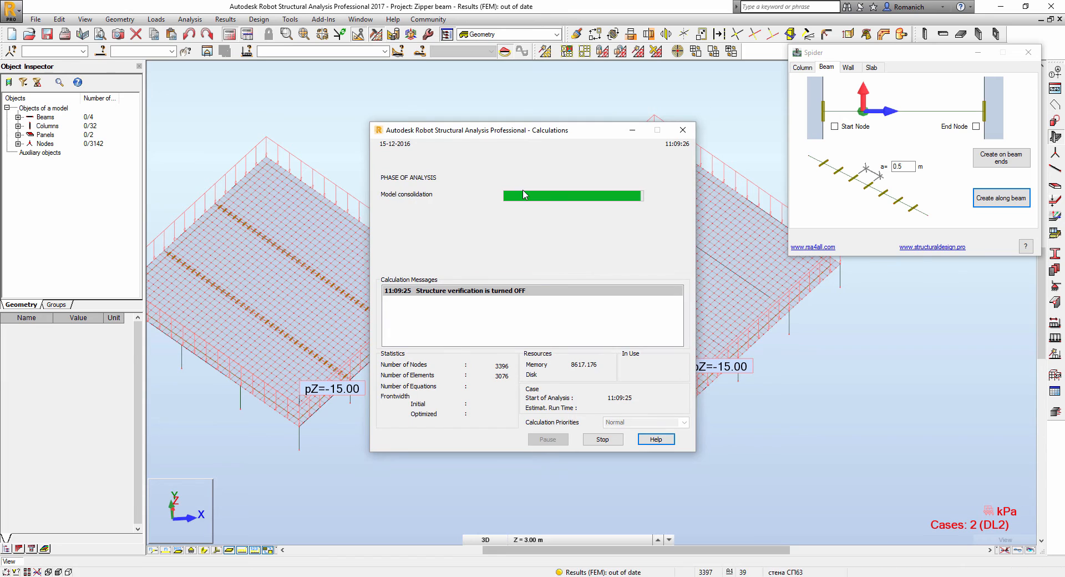
{"action": "left_click", "coordinate": [519, 335]}
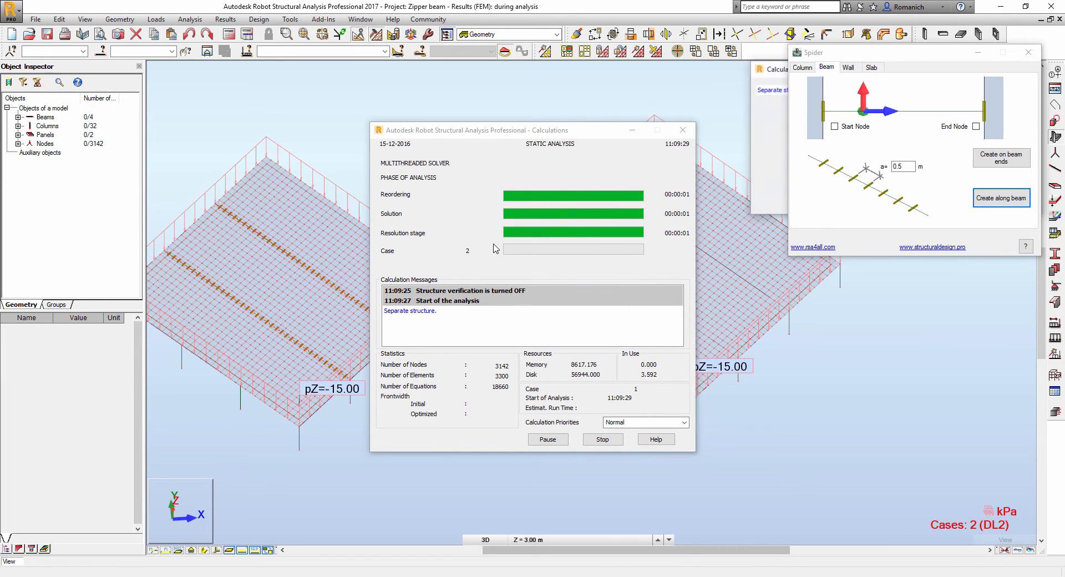
{"action": "middle_click_drag", "start_coordinate": [468, 211], "coordinate": [519, 163], "text": "shift"}
{"action": "left_click", "coordinate": [758, 70]}
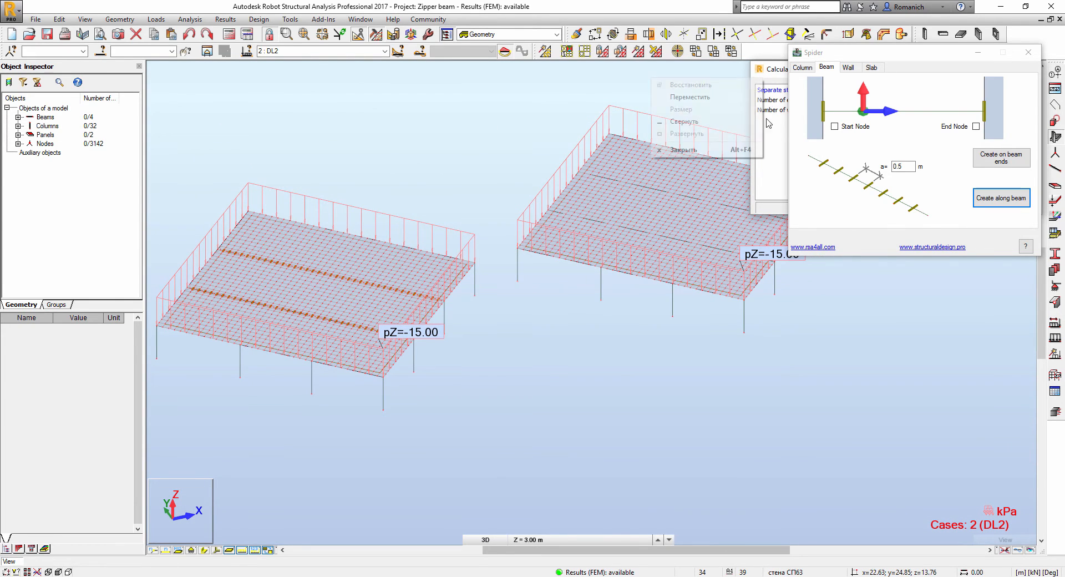
- Display displacement maps on both slabs with value descriptions turned on
{"action": "left_click", "coordinate": [752, 320]}
{"action": "middle_click_drag", "start_coordinate": [671, 88], "coordinate": [667, 180]}
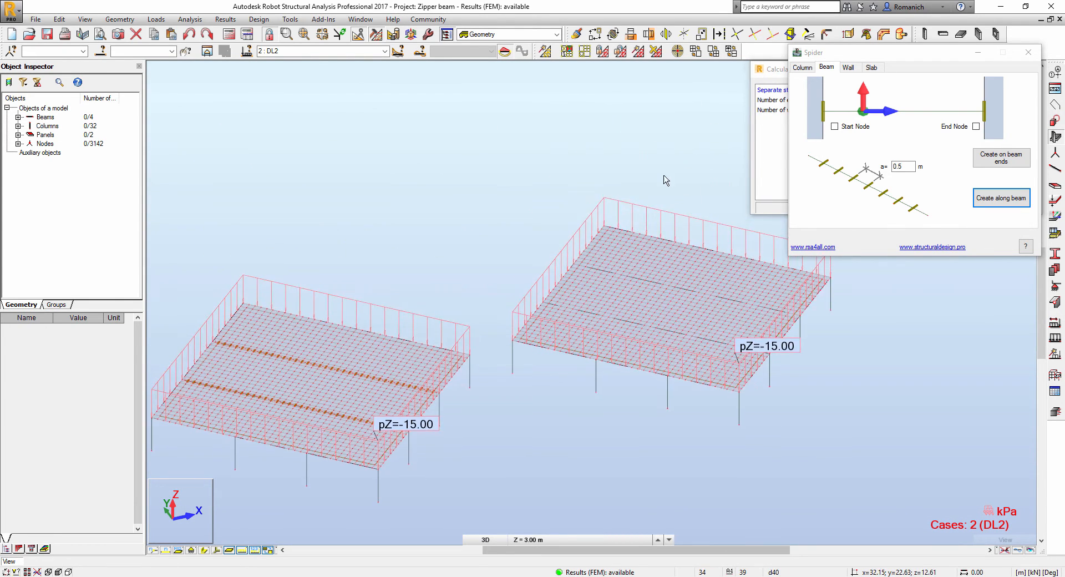
{"action": "middle_click_drag", "start_coordinate": [470, 208], "coordinate": [461, 211], "text": "shift"}
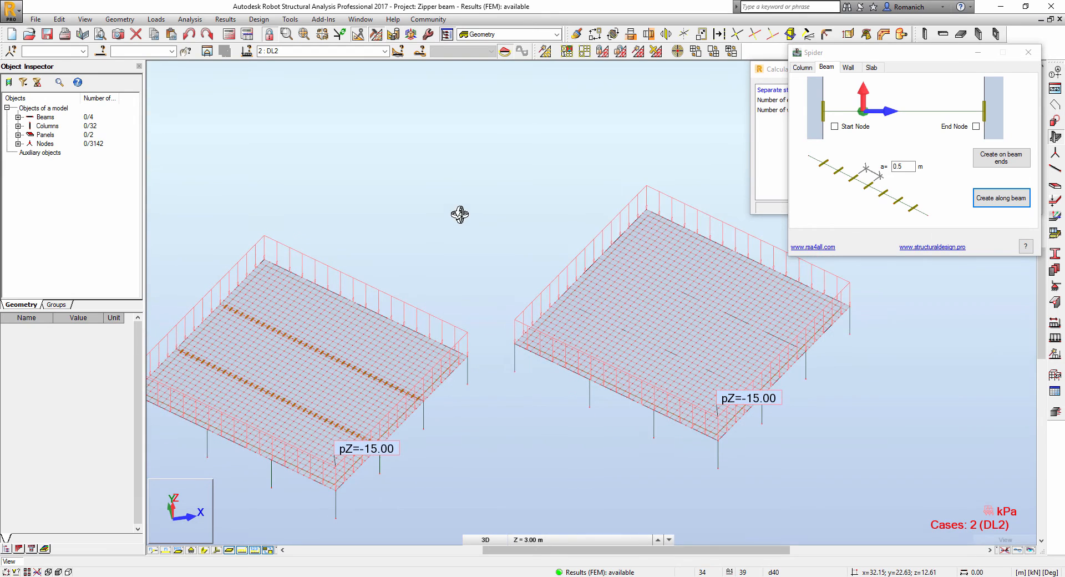
{"action": "left_click", "coordinate": [226, 19]}
{"action": "left_click", "coordinate": [233, 81]}
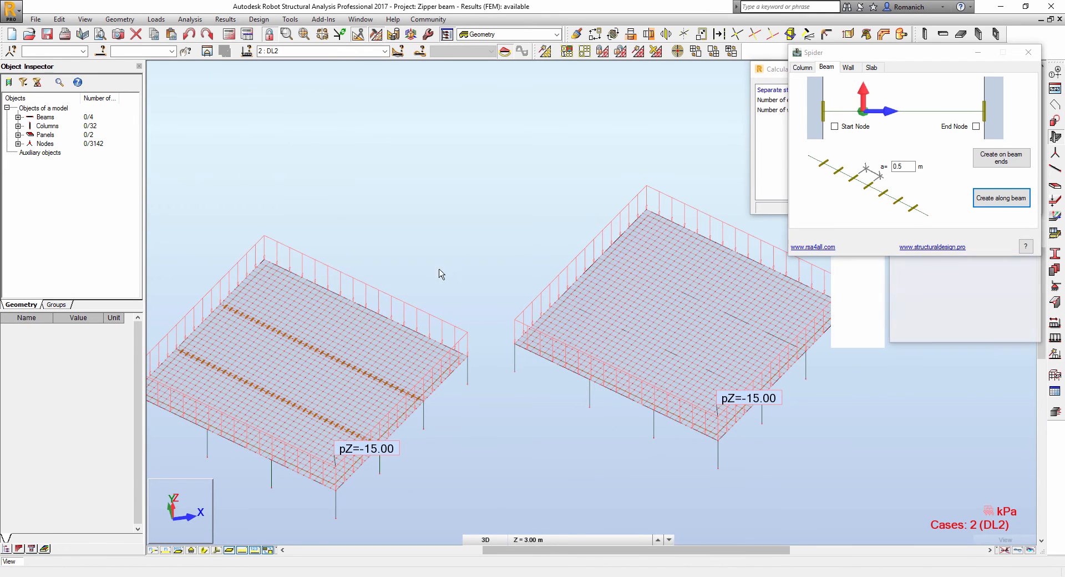
{"action": "left_click", "coordinate": [1028, 52]}
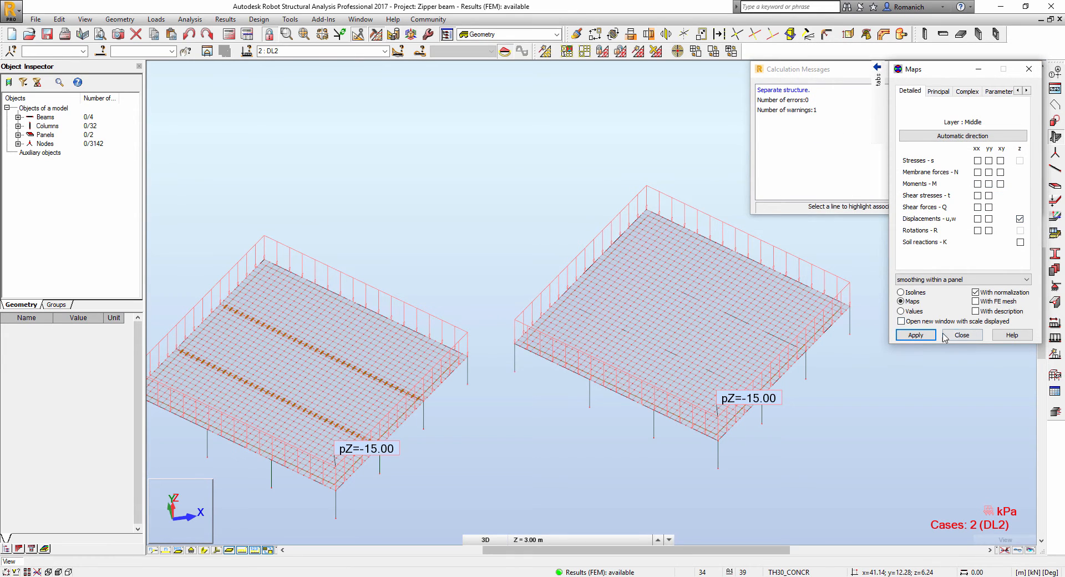
{"action": "left_click", "coordinate": [916, 335]}
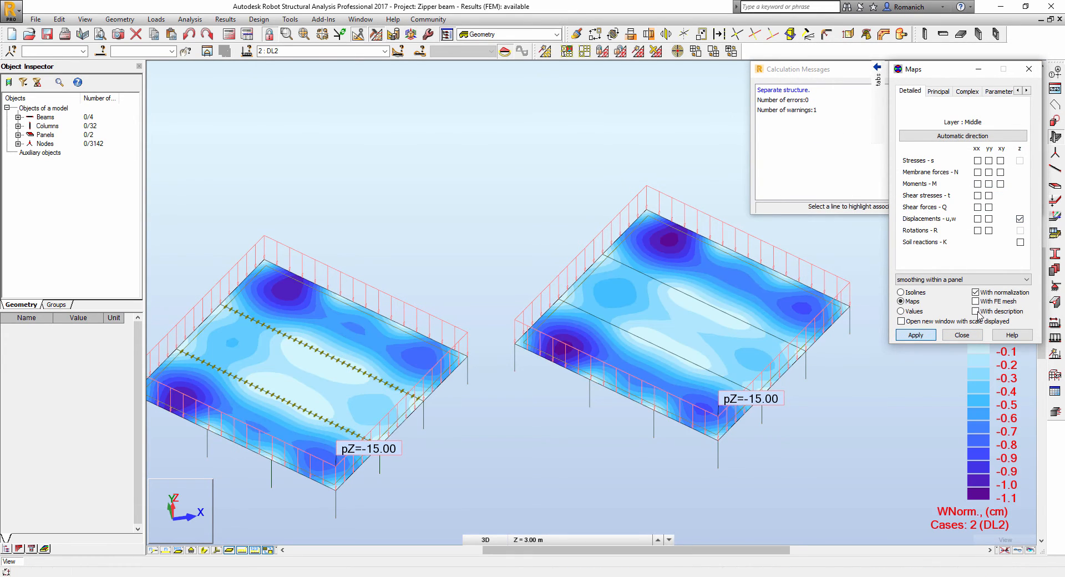
{"action": "left_click", "coordinate": [975, 312]}
{"action": "left_click", "coordinate": [916, 335]}
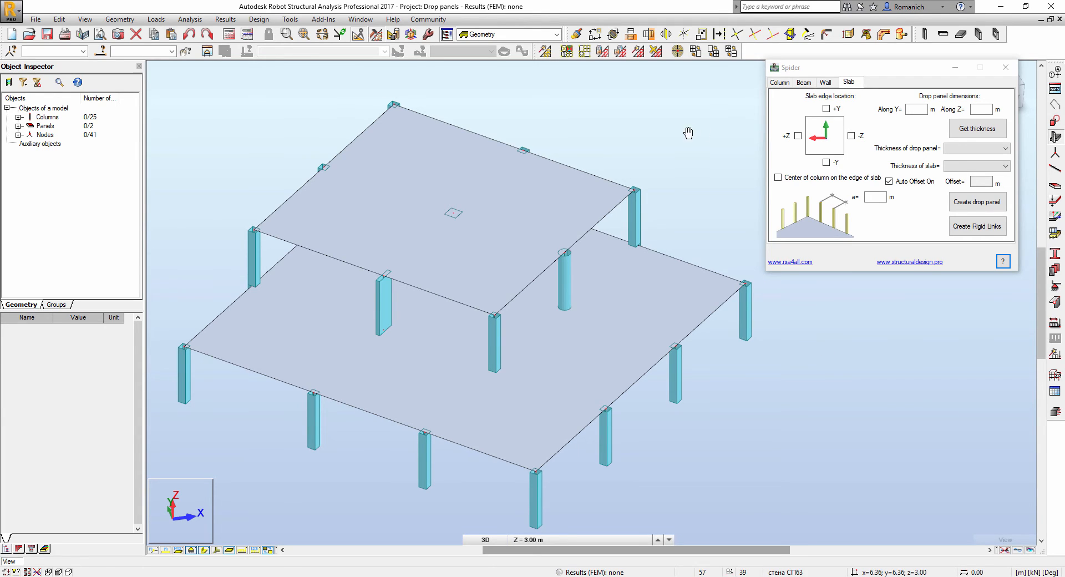
- Define a new 75 cm panel thickness labelled s750, based on s250
{"action": "middle_click_drag", "start_coordinate": [689, 131], "coordinate": [664, 118]}
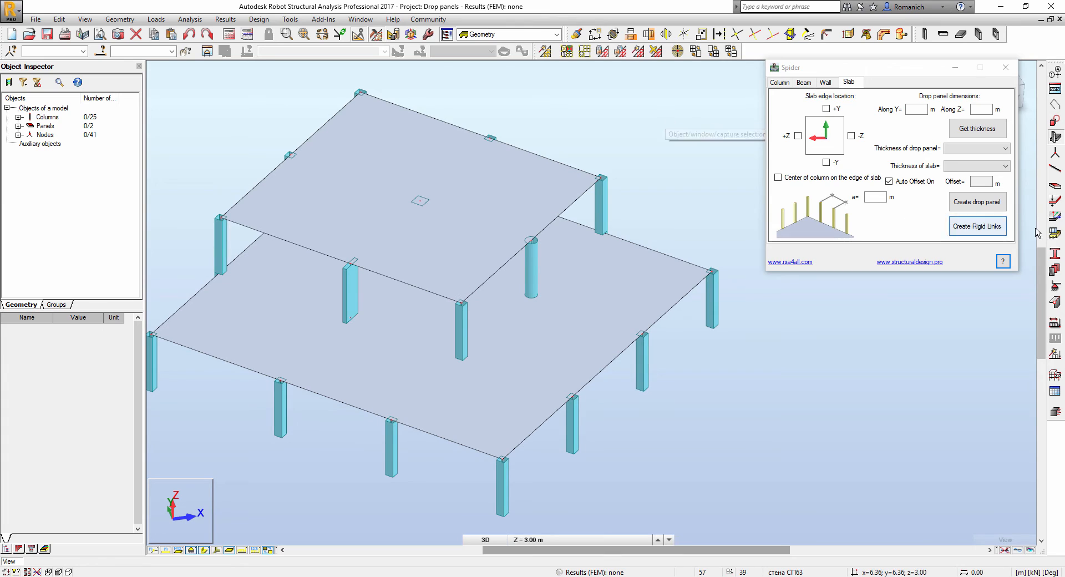
{"action": "left_click", "coordinate": [1055, 269]}
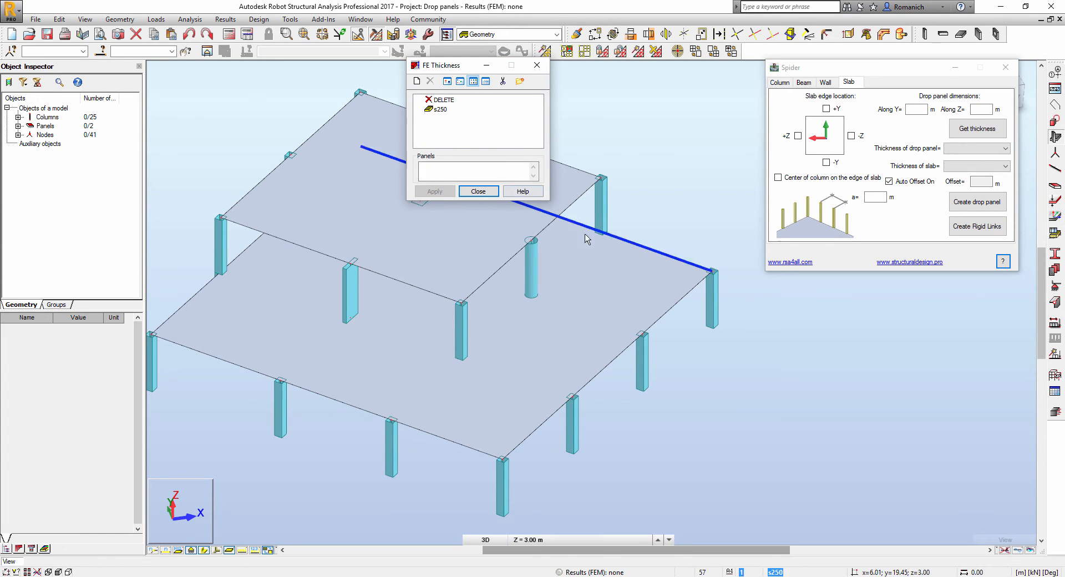
{"action": "left_click", "coordinate": [441, 109]}
{"action": "left_click", "coordinate": [416, 81]}
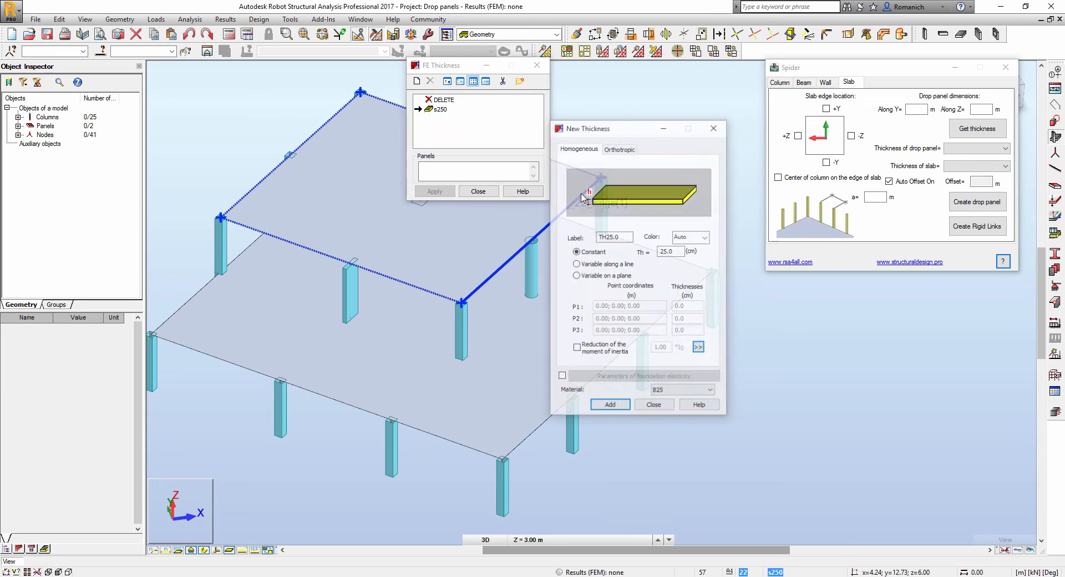
{"action": "left_click_drag", "start_coordinate": [676, 254], "coordinate": [636, 256]}
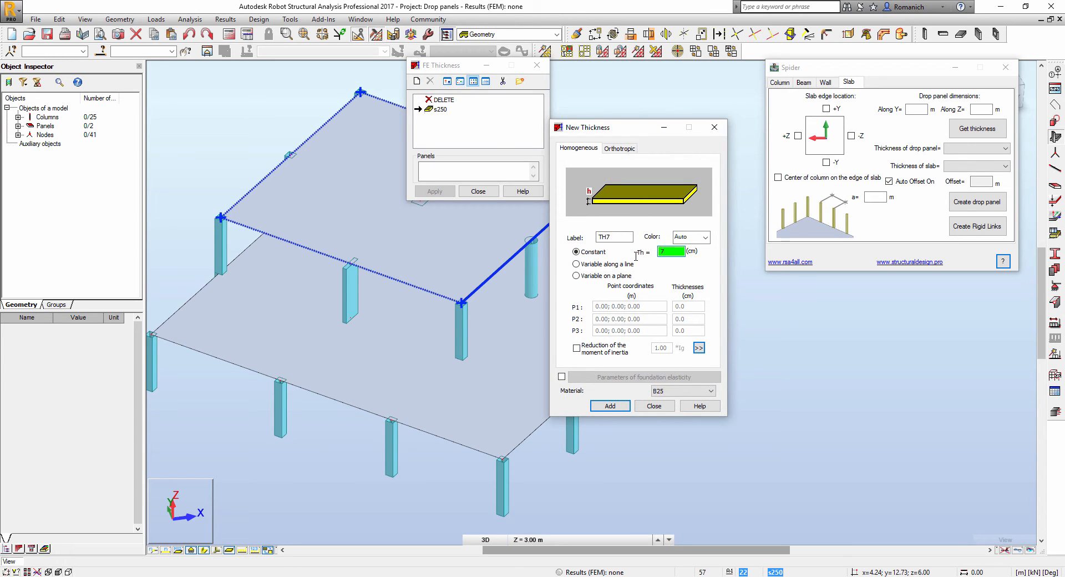
{"action": "double_click", "coordinate": [614, 238]}
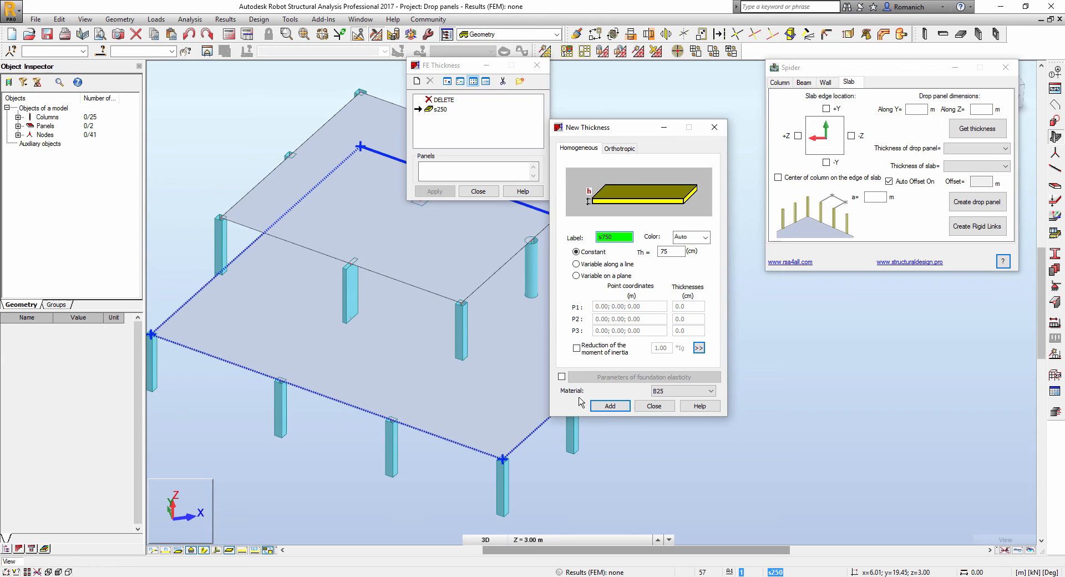
{"action": "left_click", "coordinate": [609, 406]}
{"action": "left_click", "coordinate": [489, 189]}
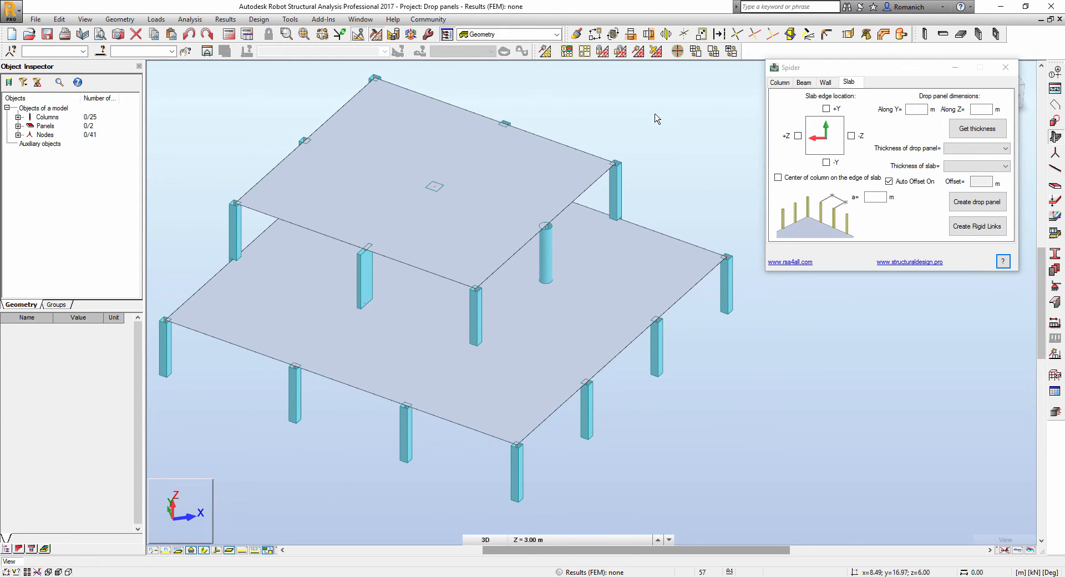
{"action": "left_click", "coordinate": [918, 110]}
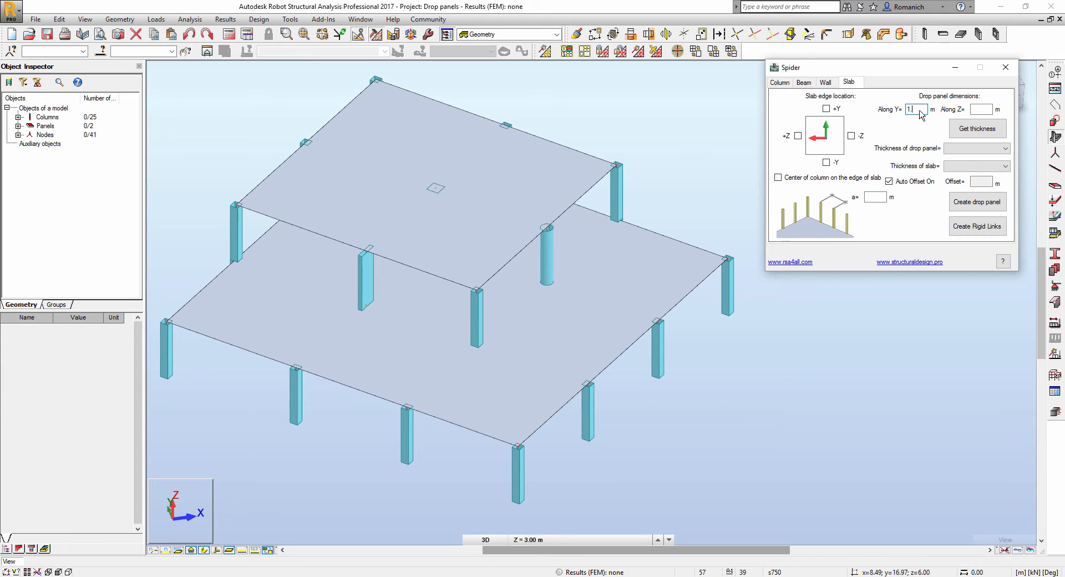
- Set the drop panel to 1.5 m along Z with s750 thickness from the model's thicknesses
{"action": "left_click", "coordinate": [984, 109]}
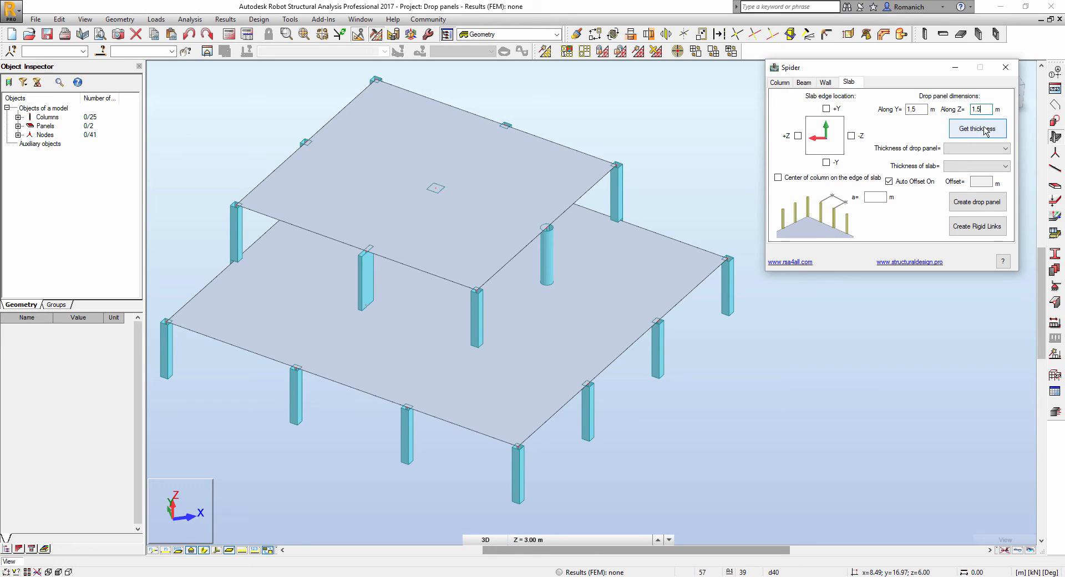
{"action": "left_click", "coordinate": [985, 129]}
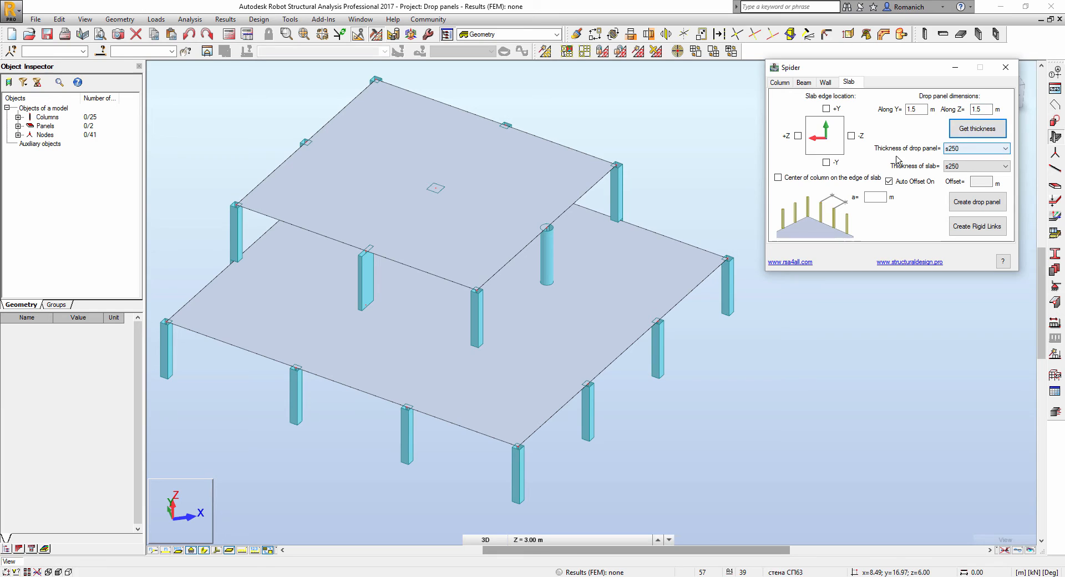
{"action": "left_click", "coordinate": [969, 148]}
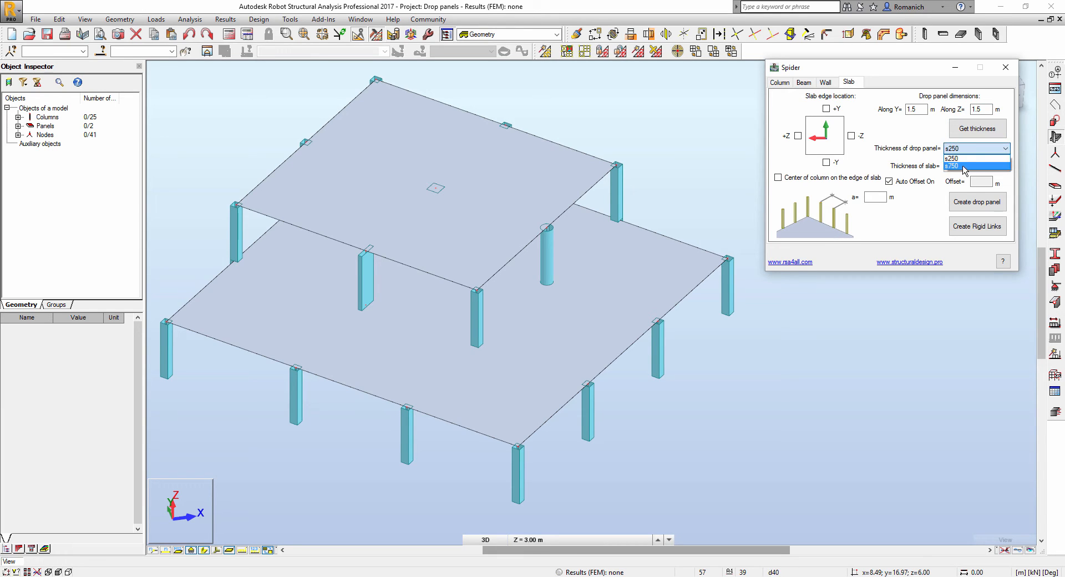
{"action": "left_click", "coordinate": [967, 169]}
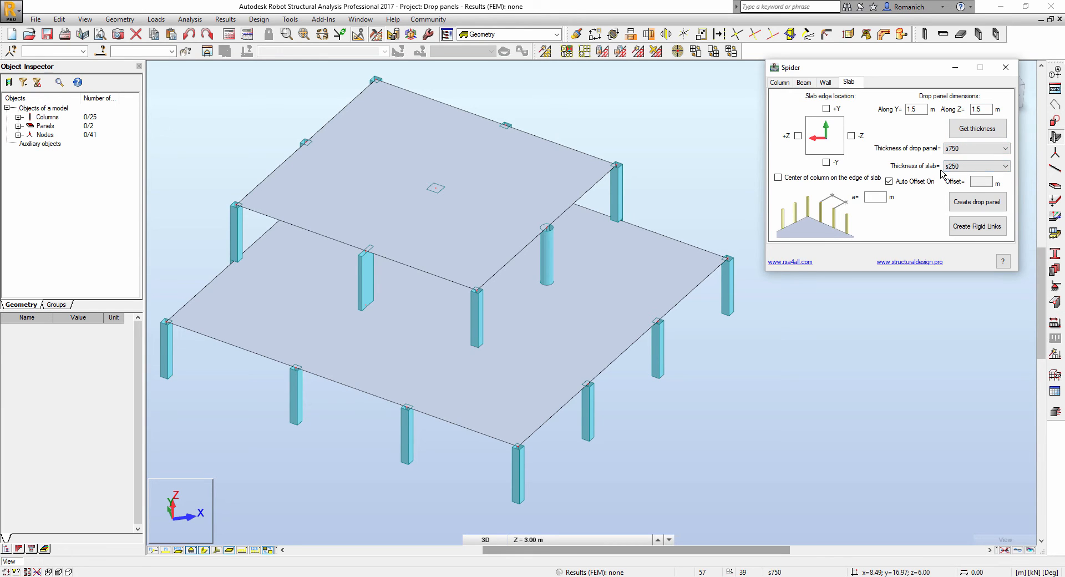
- Select interior column 20 and create the 1.5 × 1.5 m drop panel around it
{"action": "right_click", "coordinate": [670, 167]}
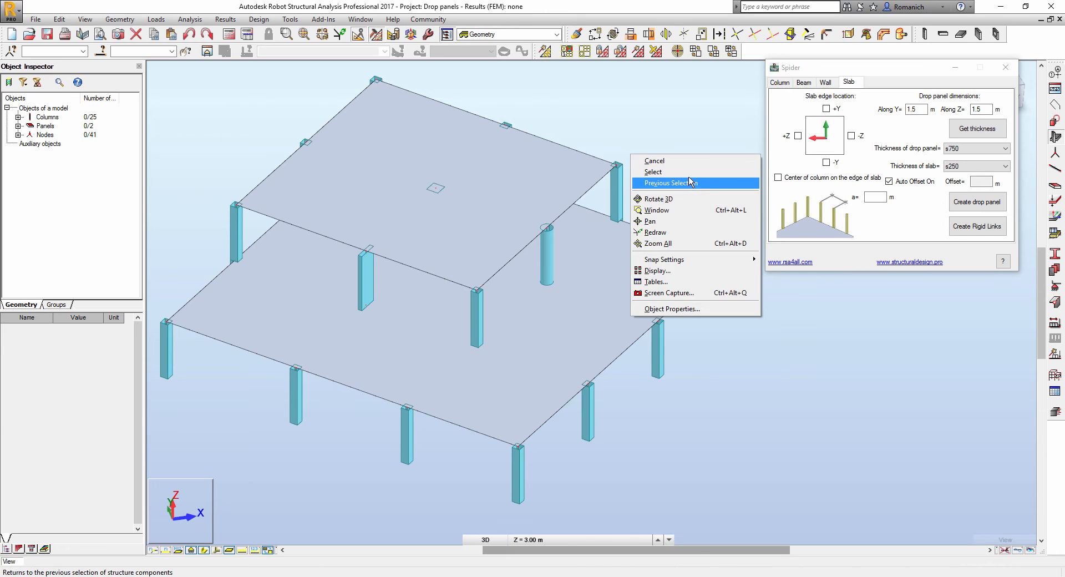
{"action": "left_click", "coordinate": [692, 180]}
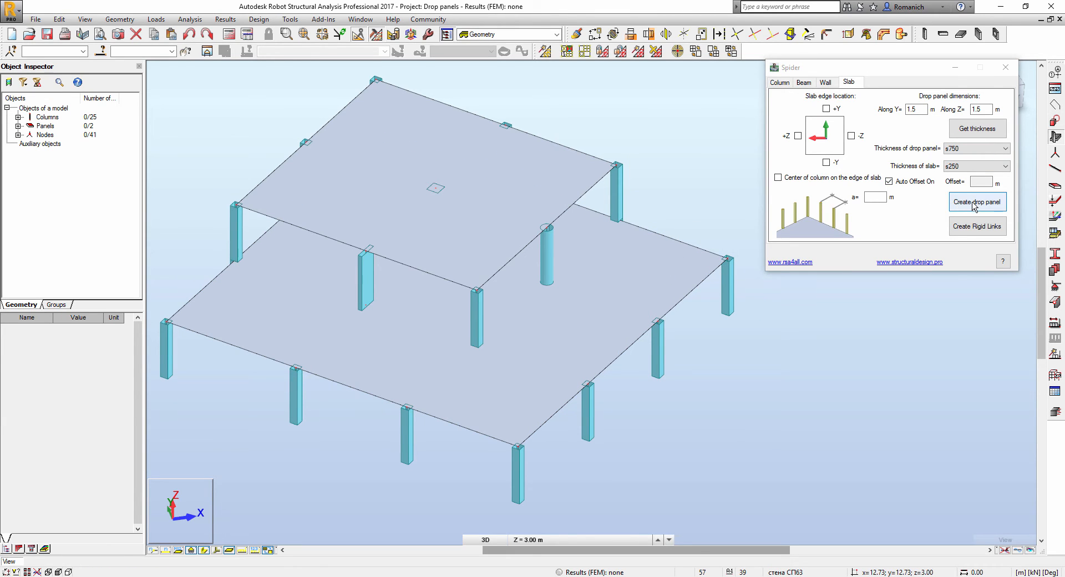
{"action": "left_click", "coordinate": [996, 203]}
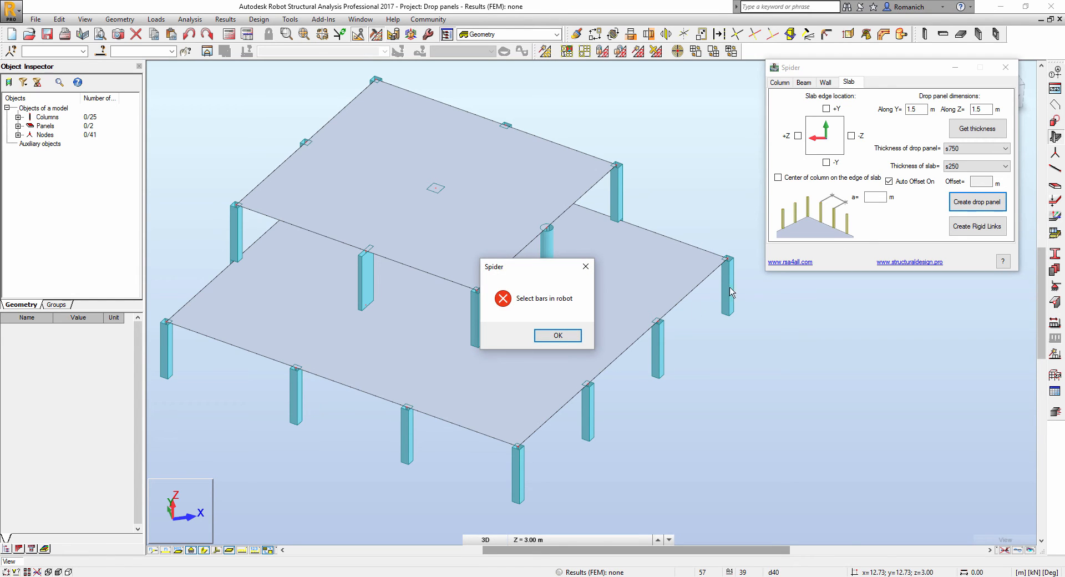
{"action": "left_click", "coordinate": [580, 341]}
{"action": "middle_click_drag", "start_coordinate": [688, 458], "coordinate": [610, 383]}
{"action": "left_click", "coordinate": [510, 307]}
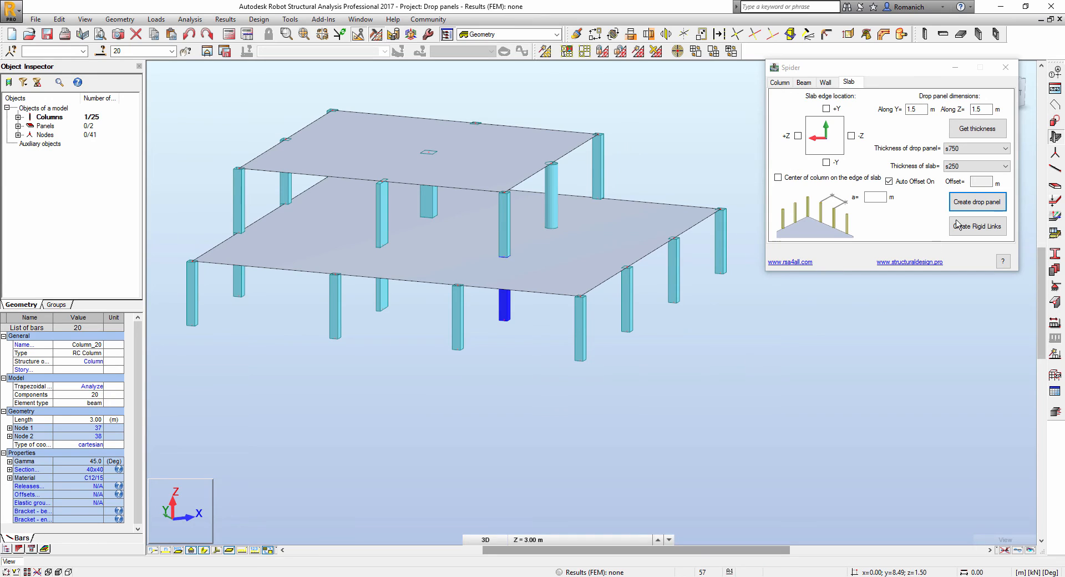
{"action": "left_click", "coordinate": [993, 206]}
{"action": "left_click", "coordinate": [993, 203]}
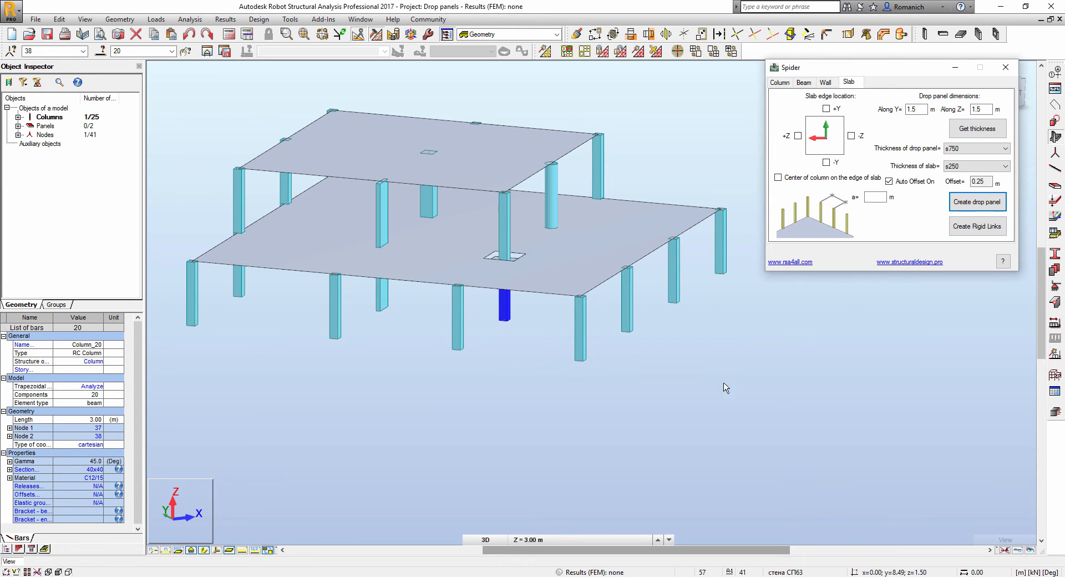
- Inspect the new drop panel from below and above, then select the surrounding slab
{"action": "scroll", "coordinate": [476, 327], "scroll_direction": "up", "scroll_amount": 5}
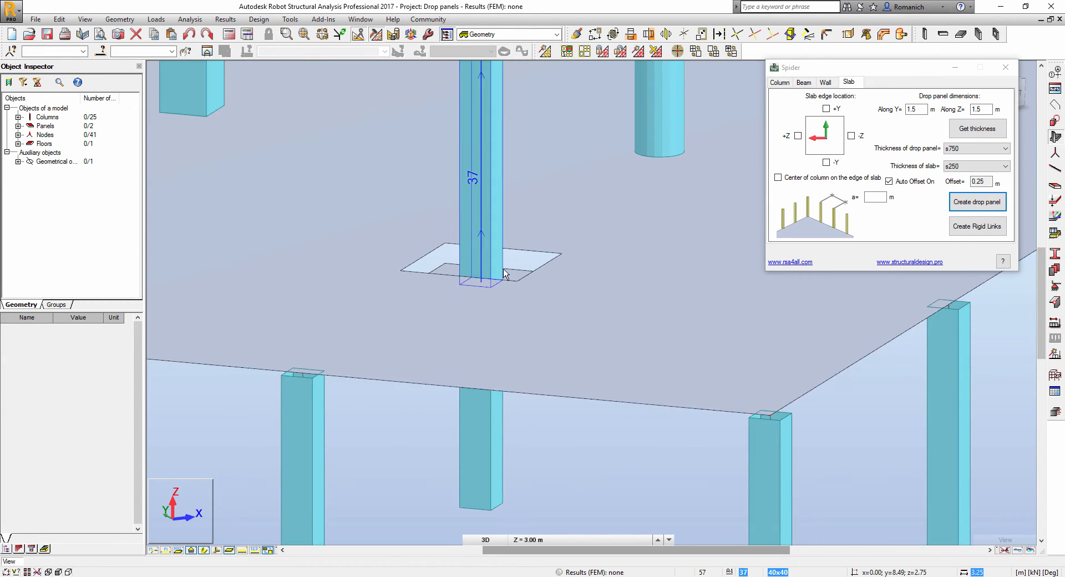
{"action": "scroll", "coordinate": [567, 388], "scroll_direction": "down", "scroll_amount": 5}
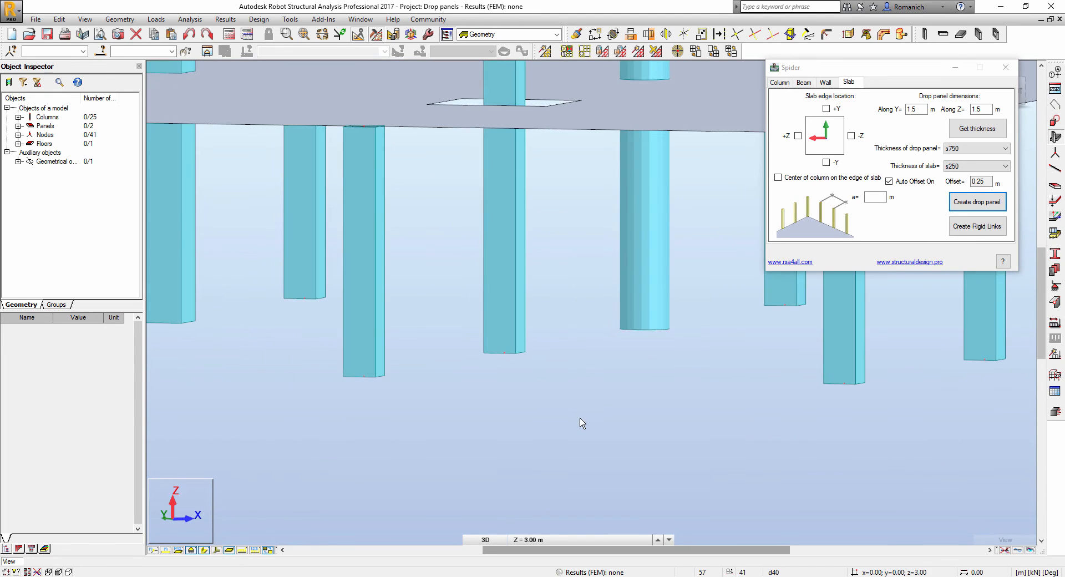
{"action": "scroll", "coordinate": [567, 352], "scroll_direction": "up", "scroll_amount": 2}
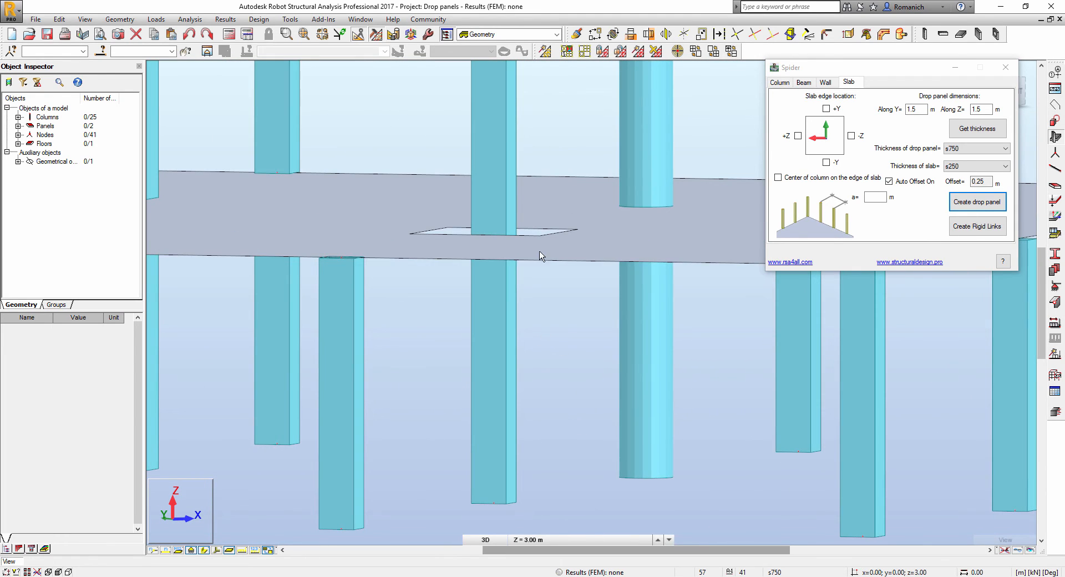
{"action": "middle_click_drag", "start_coordinate": [555, 355], "coordinate": [557, 350], "text": "shift"}
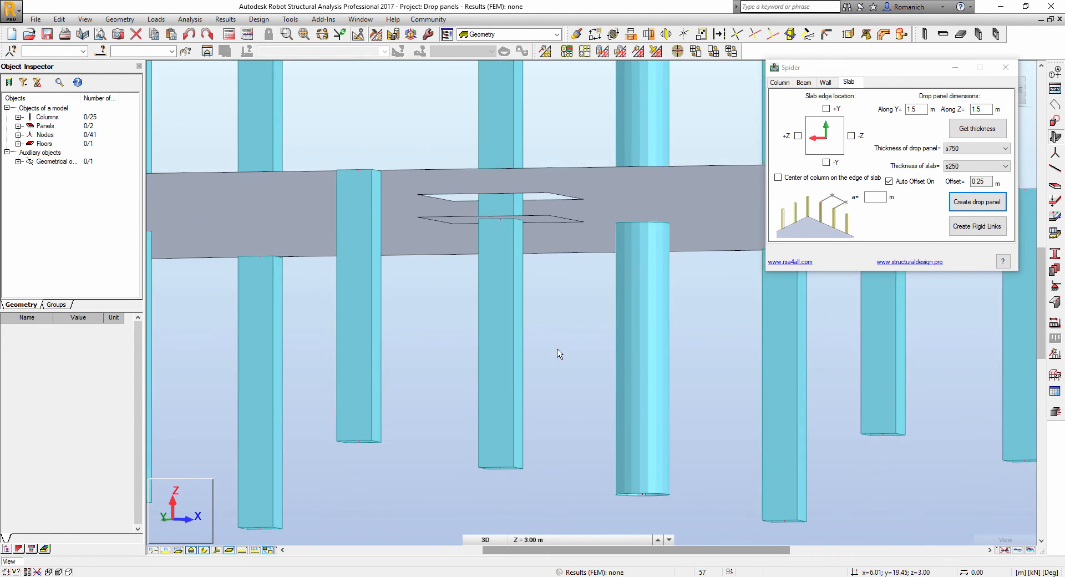
{"action": "scroll", "coordinate": [511, 218], "scroll_direction": "up", "scroll_amount": 3}
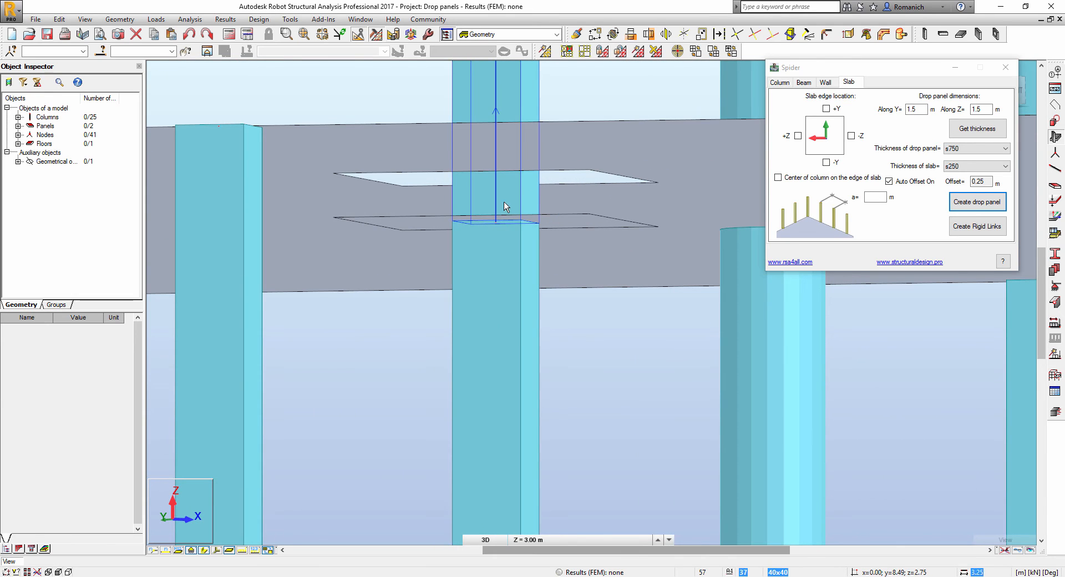
{"action": "scroll", "coordinate": [514, 210], "scroll_direction": "down", "scroll_amount": 3}
{"action": "middle_click_drag", "start_coordinate": [543, 143], "coordinate": [535, 164], "text": "shift"}
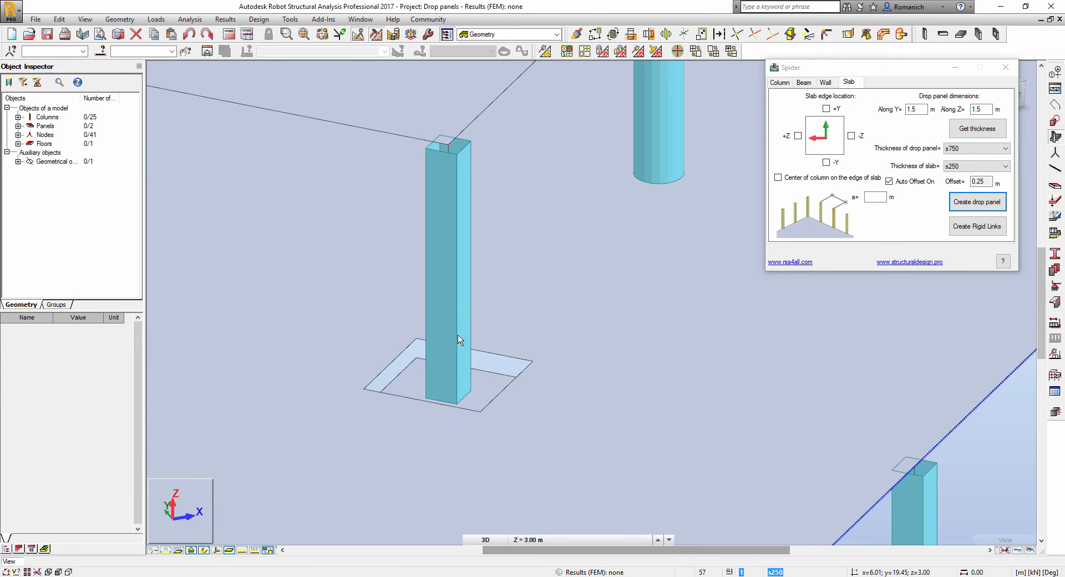
{"action": "middle_click_drag", "start_coordinate": [459, 368], "coordinate": [531, 229]}
{"action": "scroll", "coordinate": [502, 254], "scroll_direction": "down", "scroll_amount": 2}
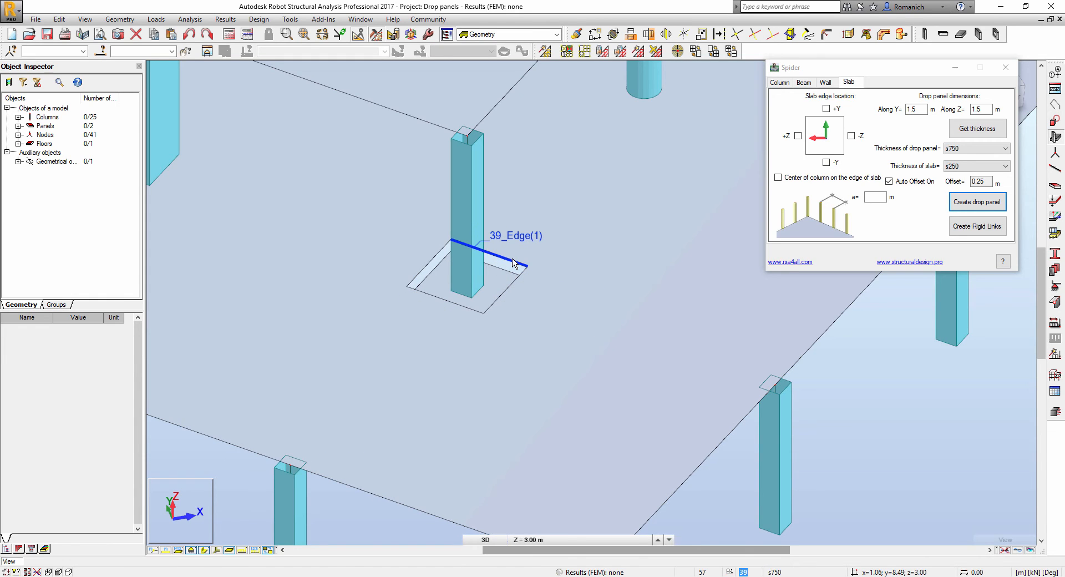
{"action": "left_click", "coordinate": [514, 263]}
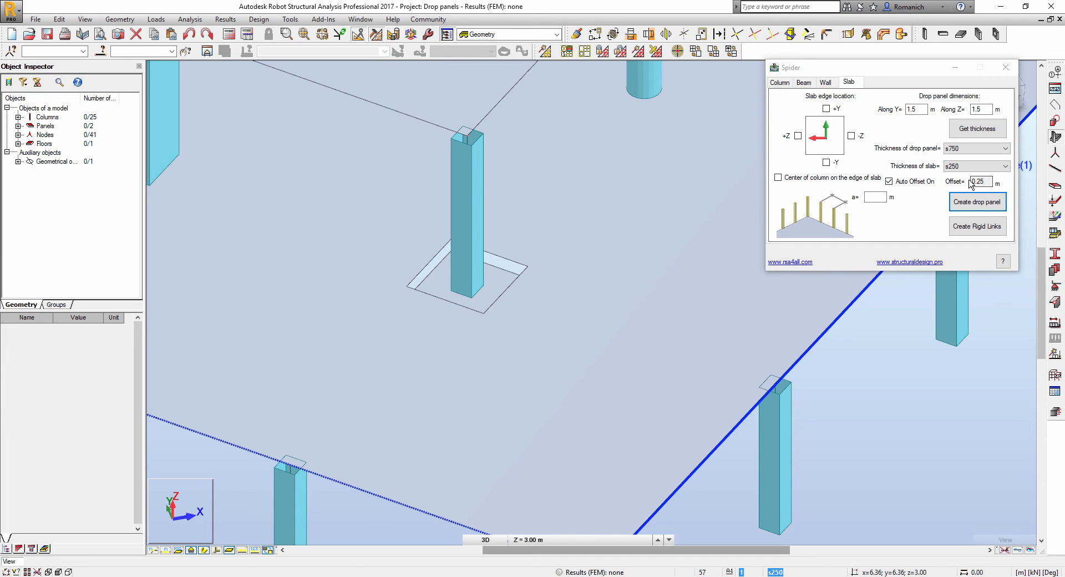
- Select the interior drop panel and generate rigid links to the slab at a=0.5 m
{"action": "left_click", "coordinate": [503, 276]}
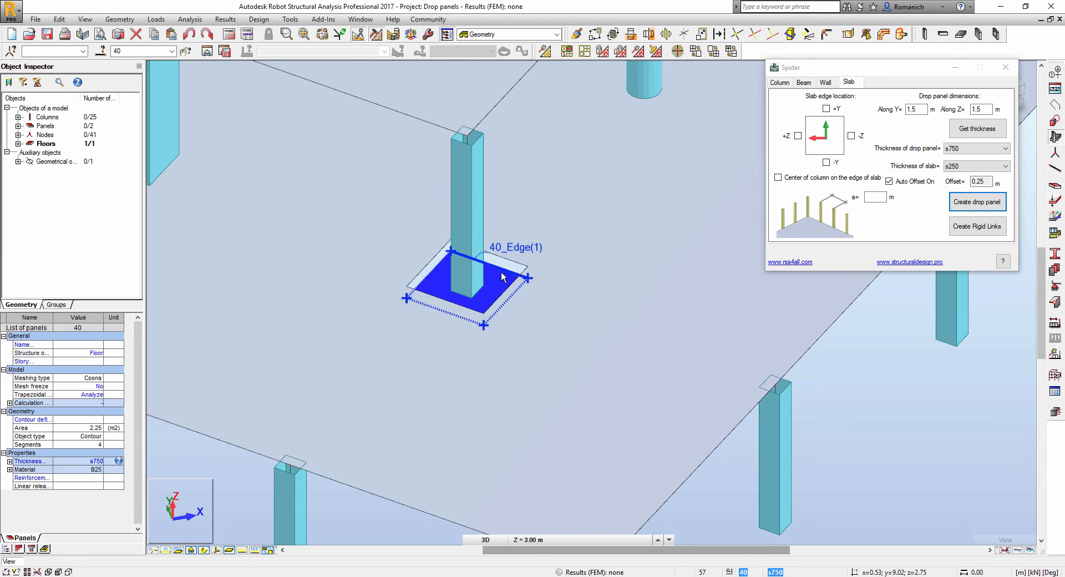
{"action": "left_click", "coordinate": [877, 198]}
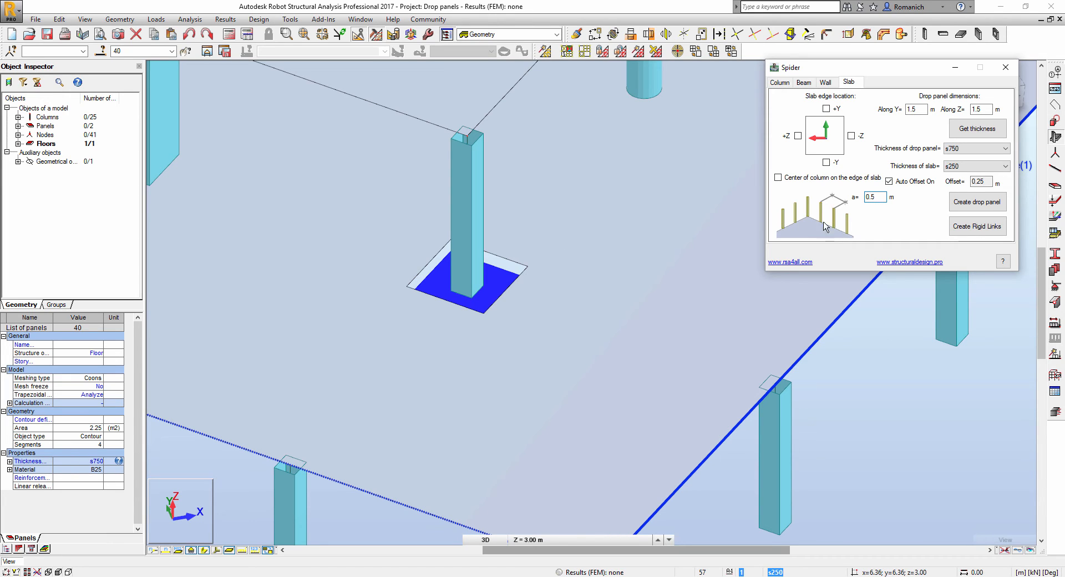
{"action": "left_click", "coordinate": [979, 232]}
- Orbit the model to inspect the new links from above, then clear the selection
{"action": "scroll", "coordinate": [594, 270], "scroll_direction": "down", "scroll_amount": 2}
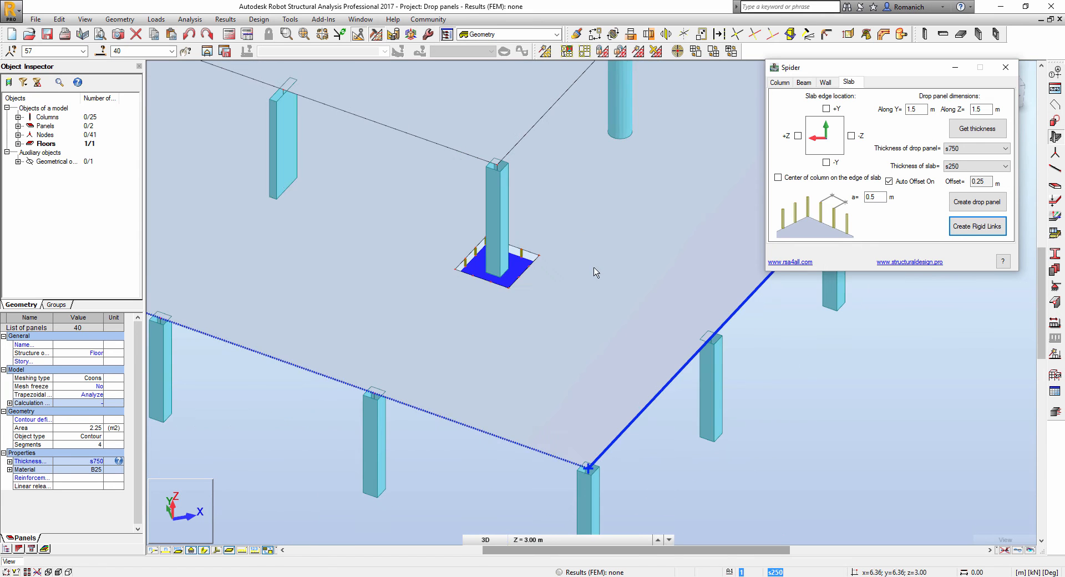
{"action": "middle_click_drag", "start_coordinate": [667, 495], "coordinate": [681, 372]}
{"action": "scroll", "coordinate": [471, 228], "scroll_direction": "up", "scroll_amount": 3}
{"action": "scroll", "coordinate": [470, 229], "scroll_direction": "up", "scroll_amount": 1}
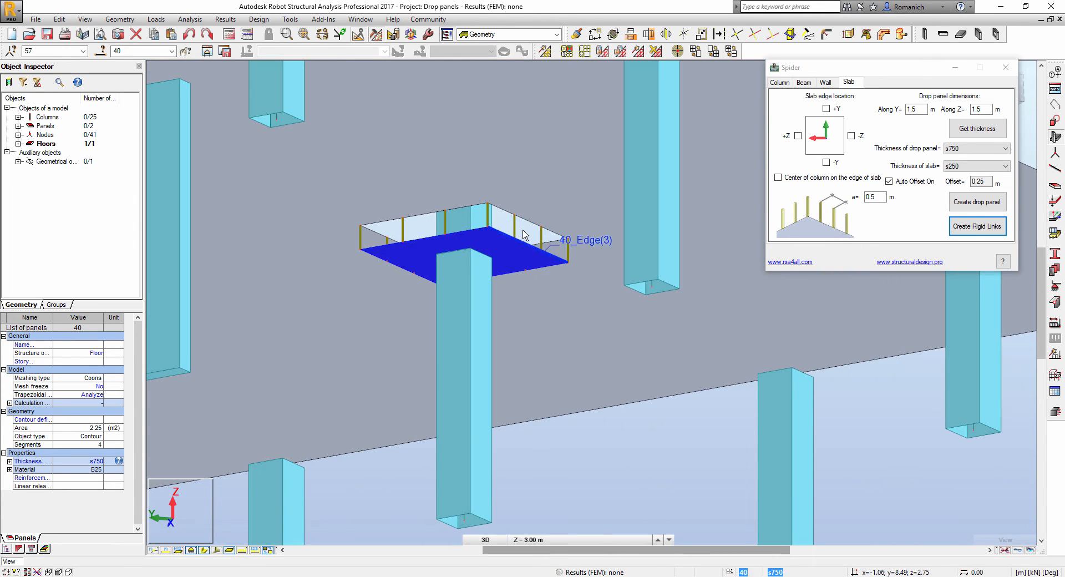
{"action": "scroll", "coordinate": [565, 281], "scroll_direction": "down", "scroll_amount": 3}
{"action": "middle_click_drag", "start_coordinate": [600, 400], "coordinate": [837, 425], "text": "shift"}
{"action": "key", "text": "Escape"}
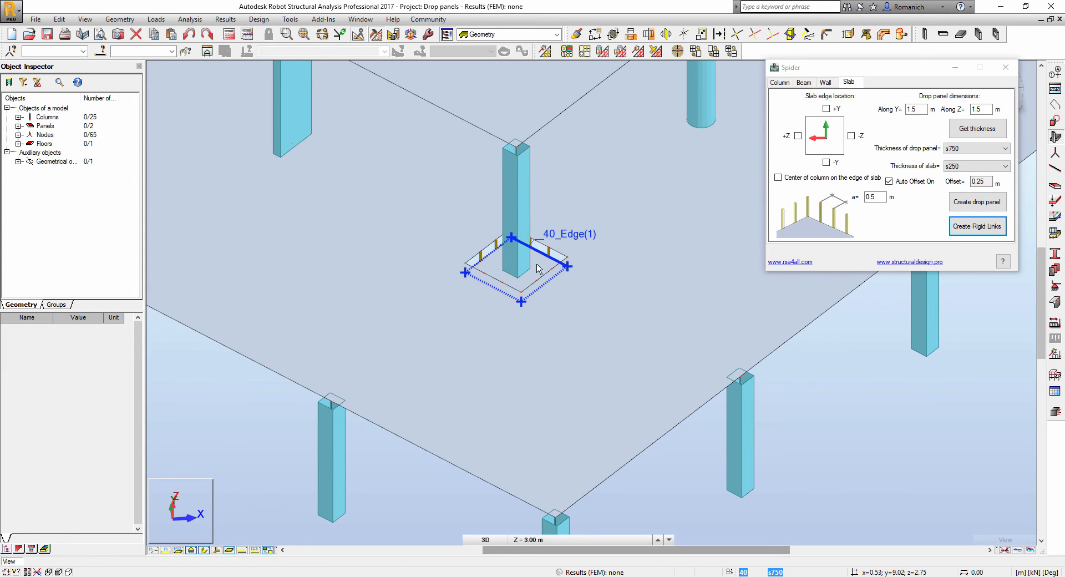
{"action": "scroll", "coordinate": [538, 265], "scroll_direction": "up", "scroll_amount": 3}
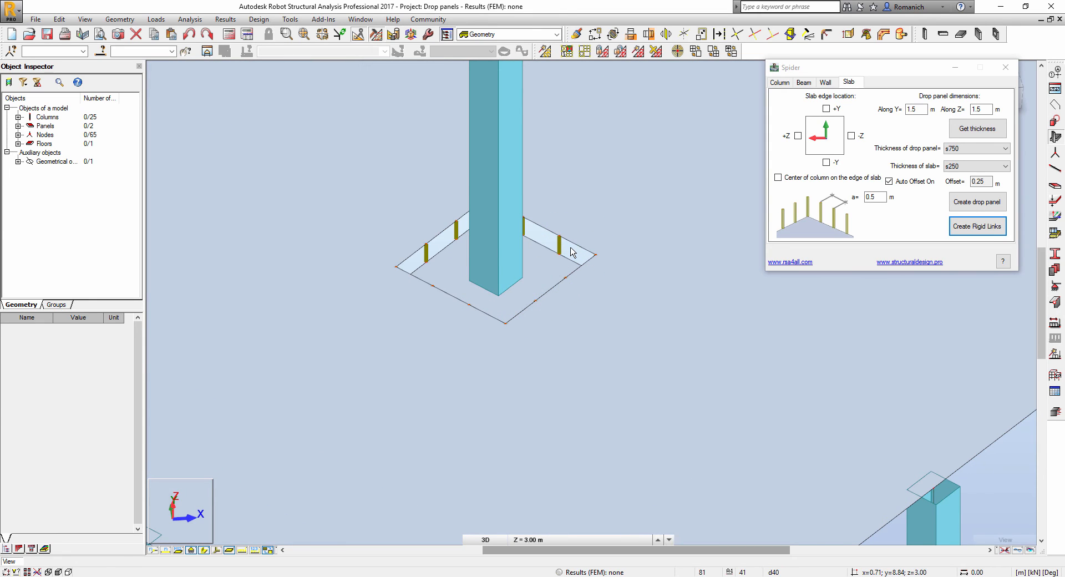
- Untick Auto Offset On, then display local axes on all columns and panels
{"action": "left_click", "coordinate": [907, 182]}
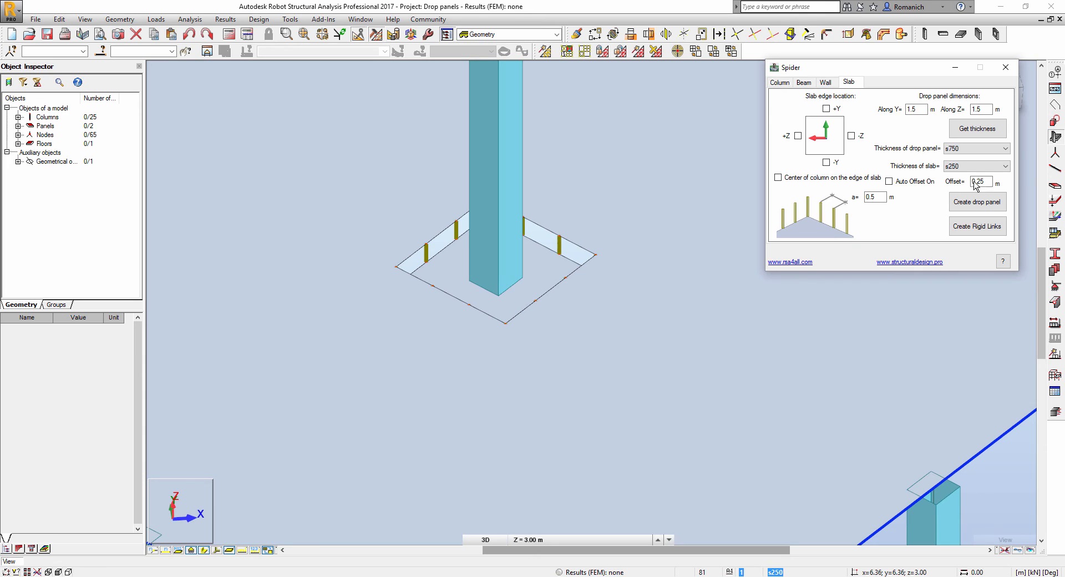
{"action": "scroll", "coordinate": [440, 269], "scroll_direction": "down", "scroll_amount": 6}
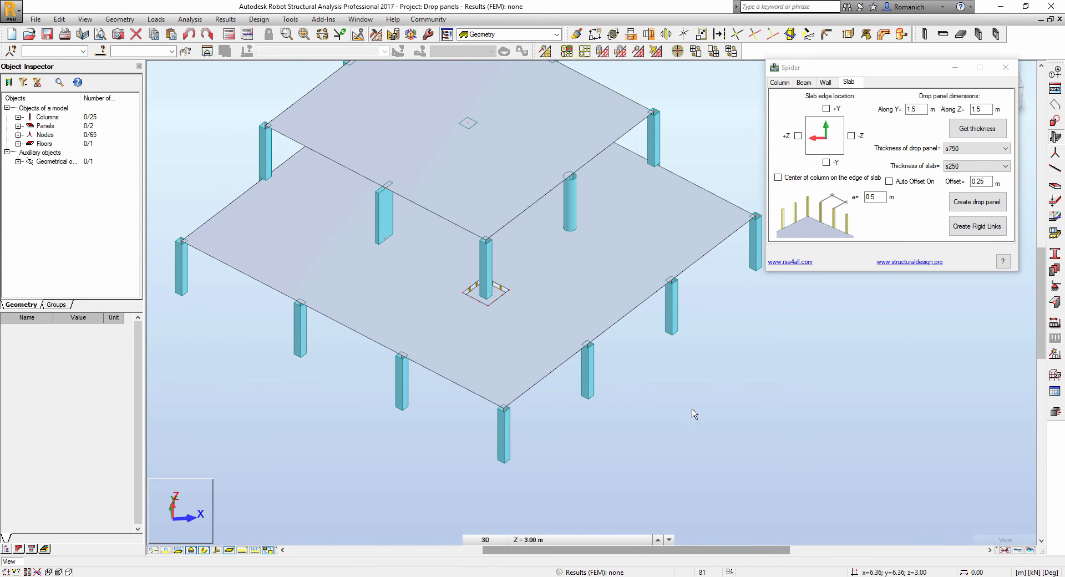
{"action": "mouse_move", "coordinate": [667, 408]}
{"action": "middle_mouse_down", "text": "shift"}
{"action": "mouse_move", "coordinate": [664, 432]}
{"action": "mouse_move", "coordinate": [672, 411]}
{"action": "middle_mouse_up", "text": "shift"}
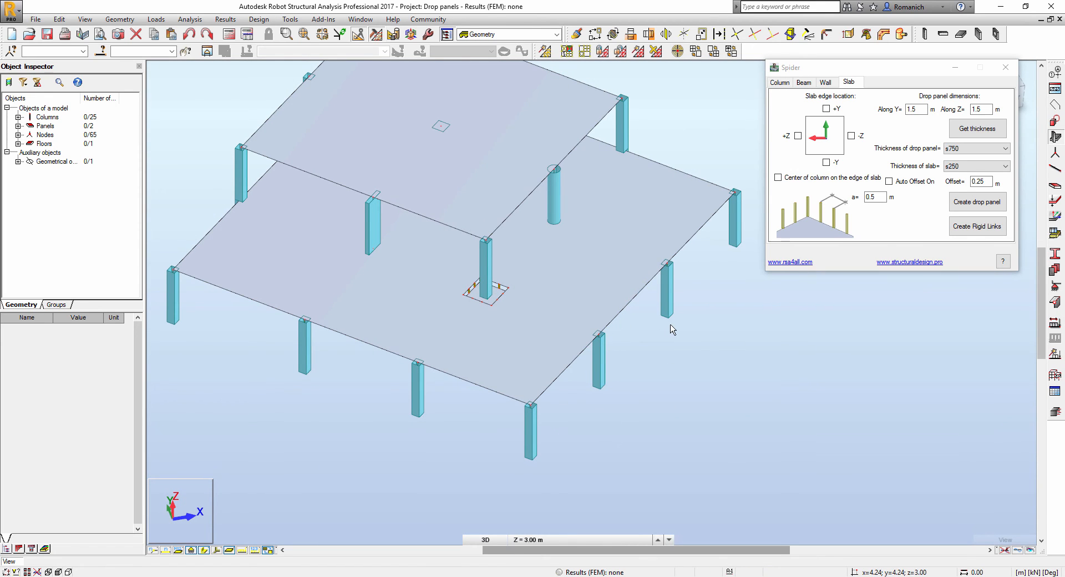
{"action": "middle_click_drag", "start_coordinate": [697, 358], "coordinate": [680, 363]}
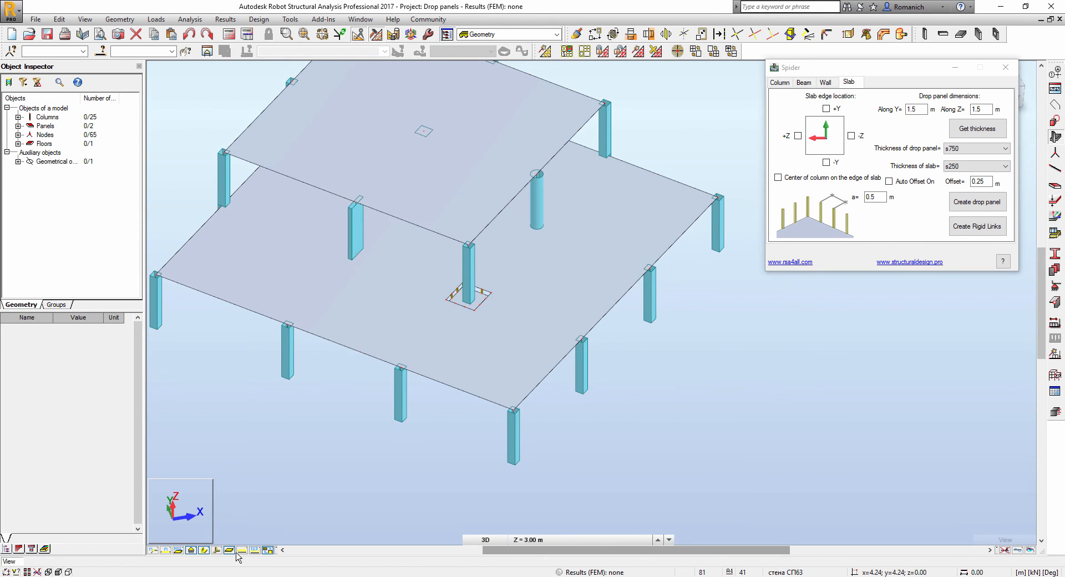
{"action": "left_click", "coordinate": [217, 549]}
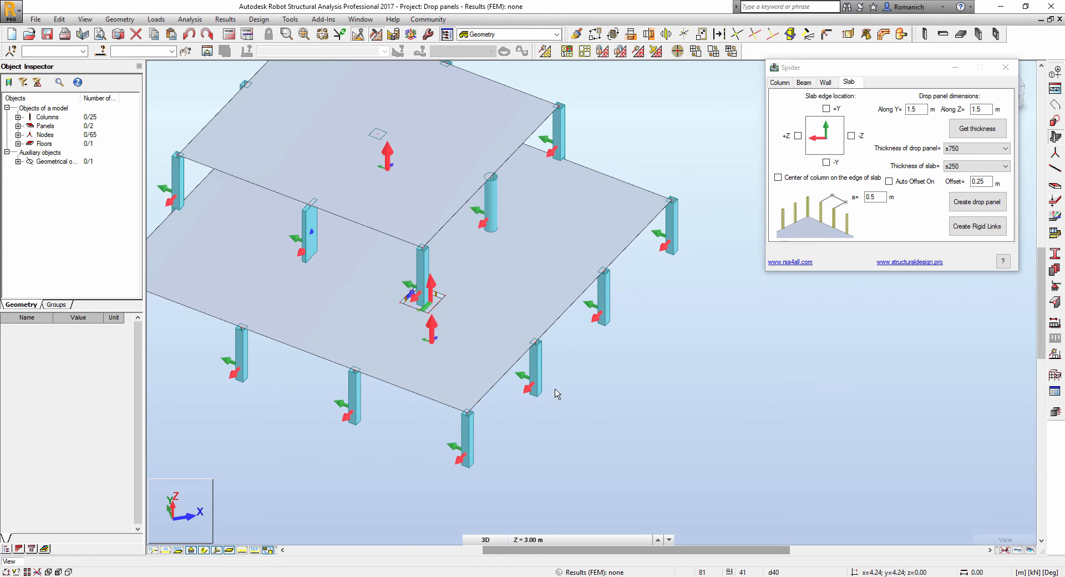
{"action": "scroll", "coordinate": [621, 388], "scroll_direction": "up", "scroll_amount": 3}
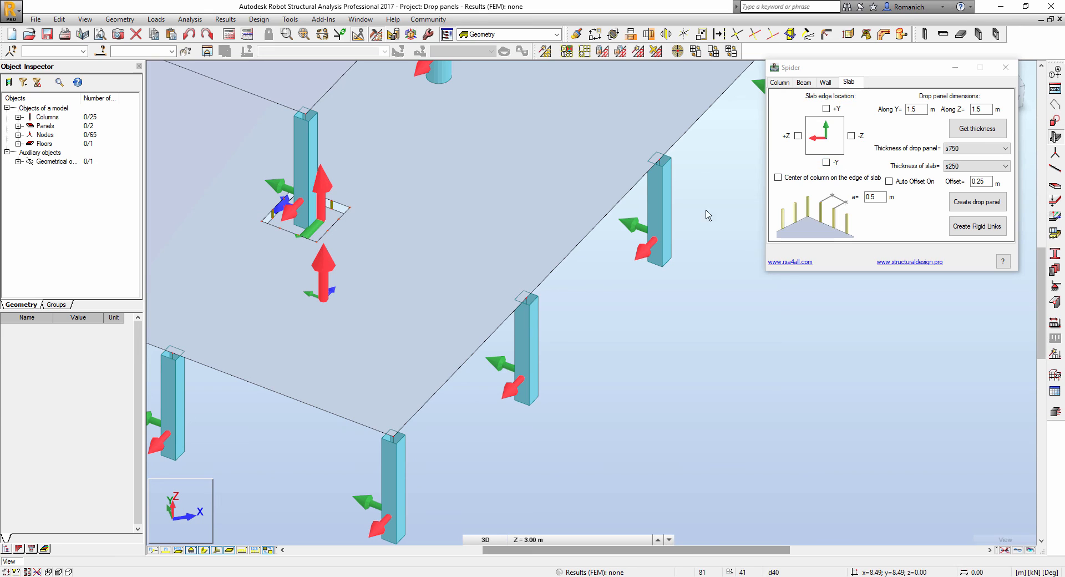
- Set the drop panel to the -Y slab edge with the column centre on the edge
{"action": "left_click", "coordinate": [826, 162]}
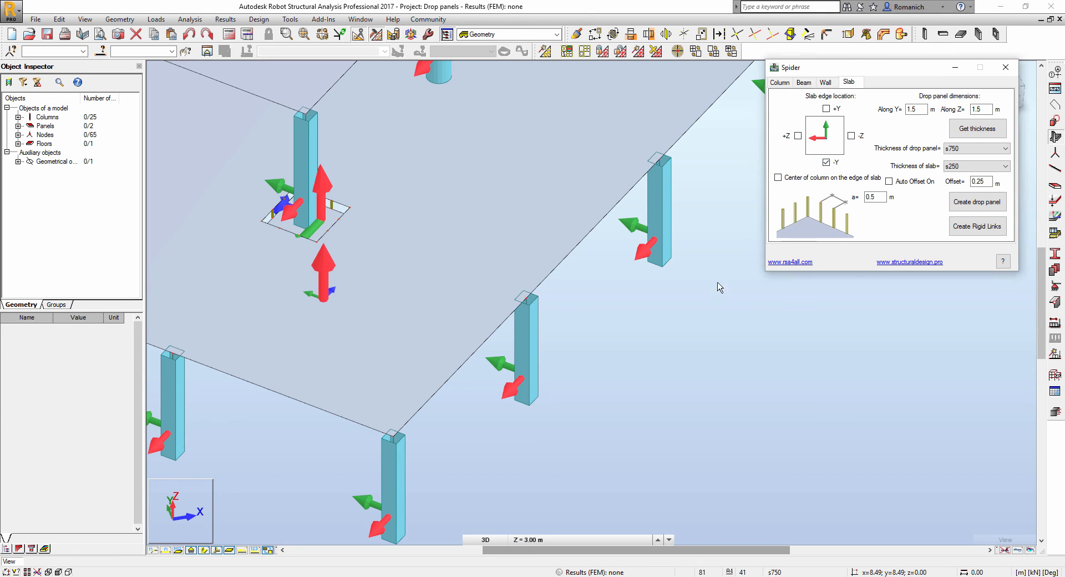
{"action": "middle_click_drag", "start_coordinate": [645, 334], "coordinate": [629, 367]}
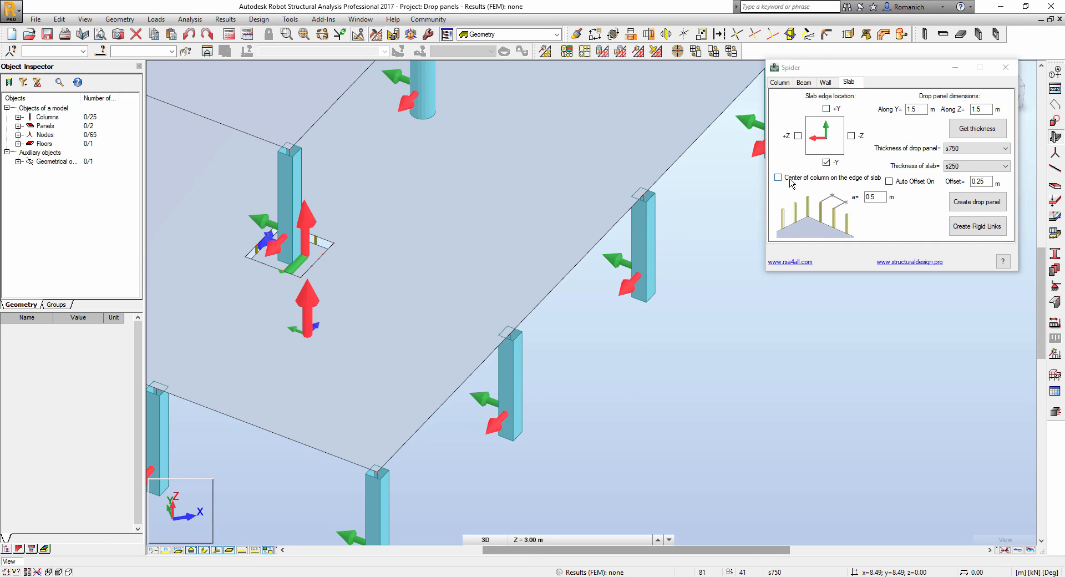
{"action": "middle_click_drag", "start_coordinate": [610, 331], "coordinate": [587, 273]}
{"action": "scroll", "coordinate": [500, 277], "scroll_direction": "up", "scroll_amount": 2}
{"action": "scroll", "coordinate": [588, 310], "scroll_direction": "up", "scroll_amount": 2}
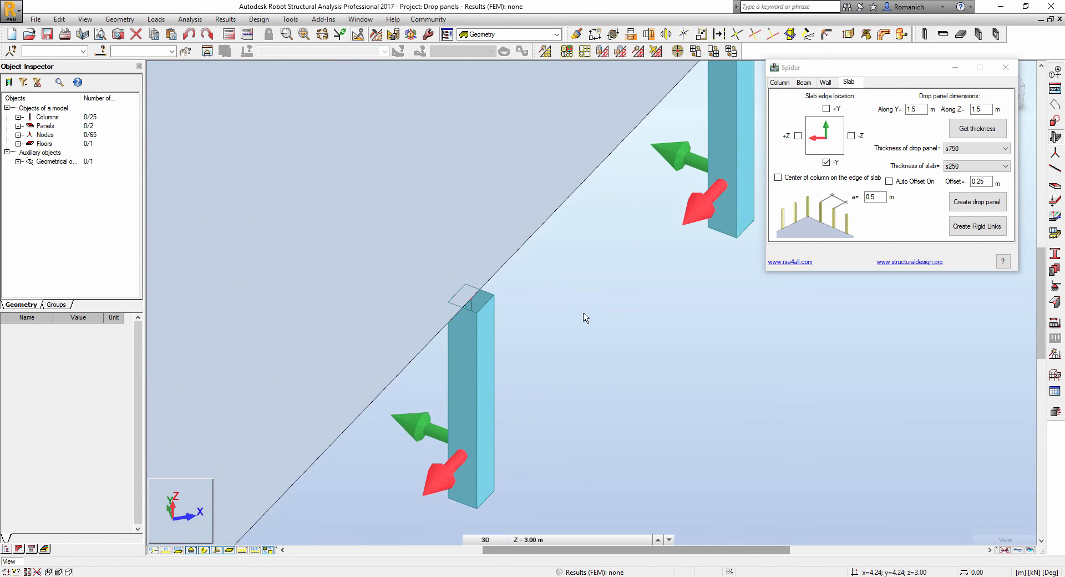
{"action": "scroll", "coordinate": [505, 313], "scroll_direction": "up", "scroll_amount": 2}
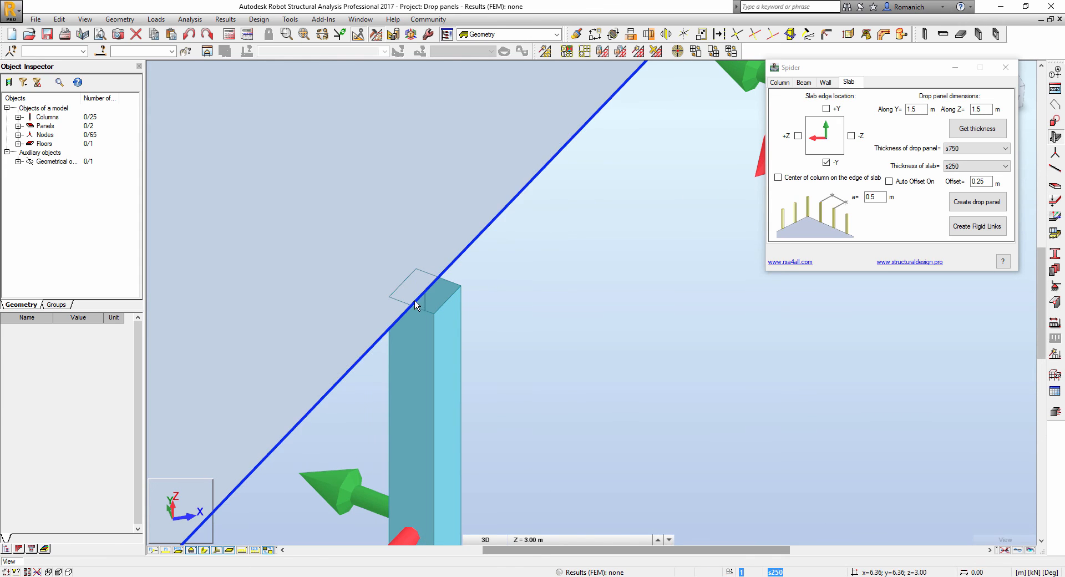
{"action": "scroll", "coordinate": [499, 244], "scroll_direction": "down", "scroll_amount": 2}
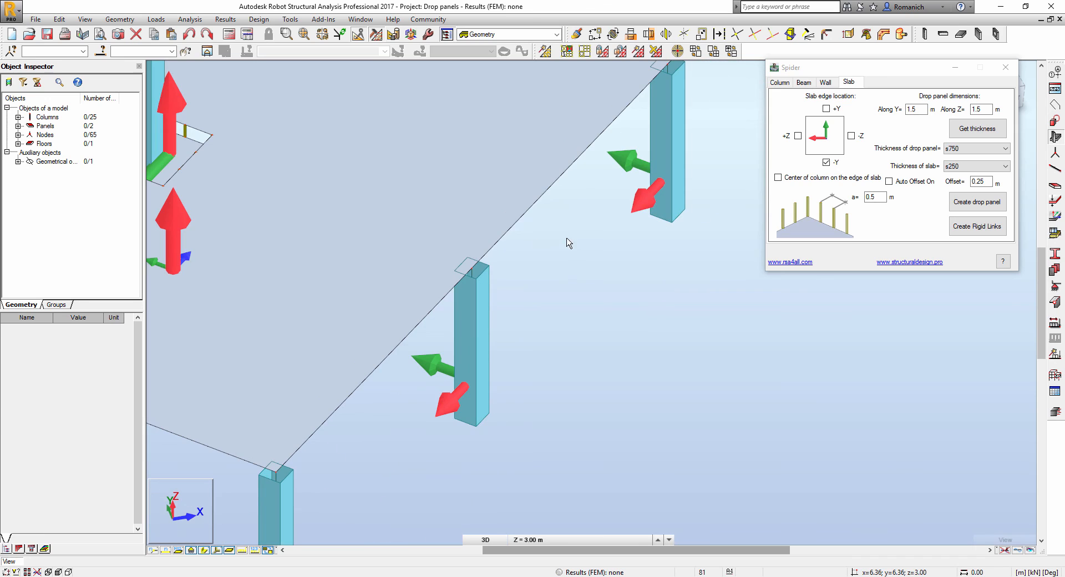
{"action": "left_click", "coordinate": [778, 178]}
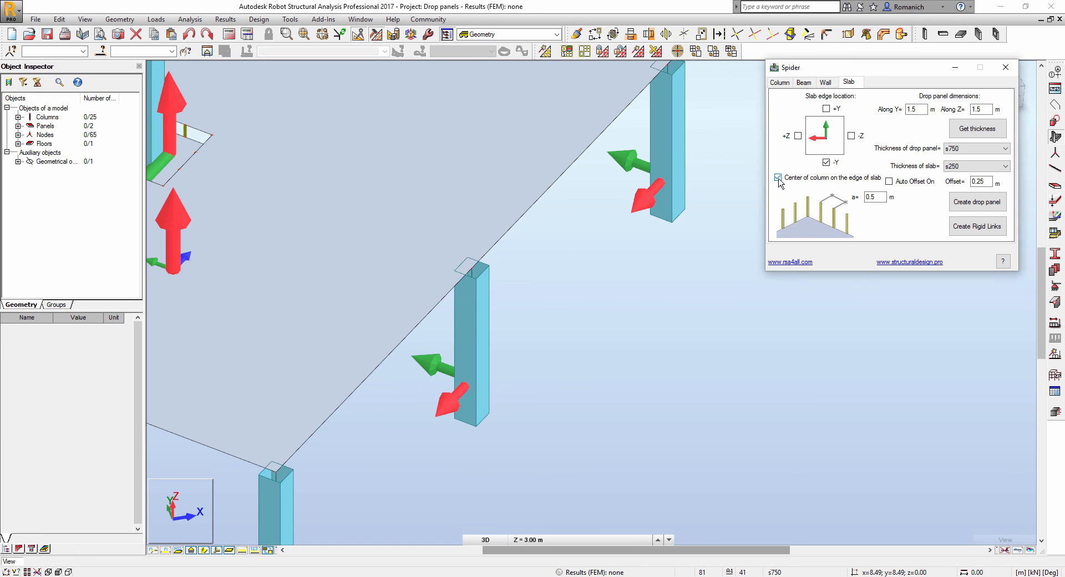
- Create a drop panel on column 10, then select it and re-enable Auto Offset On
{"action": "middle_click_drag", "start_coordinate": [564, 325], "coordinate": [575, 344]}
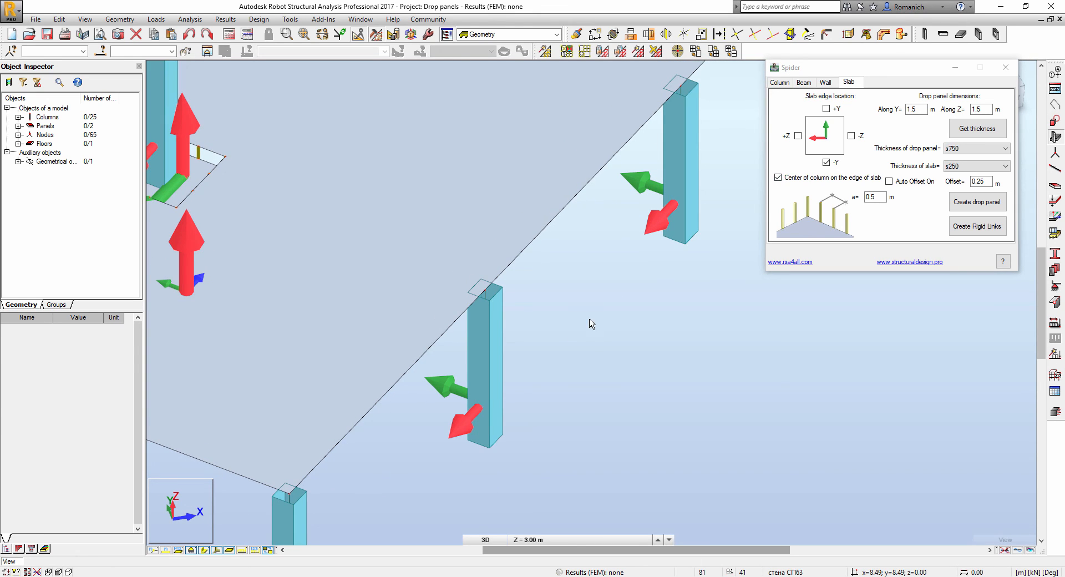
{"action": "left_click", "coordinate": [511, 356]}
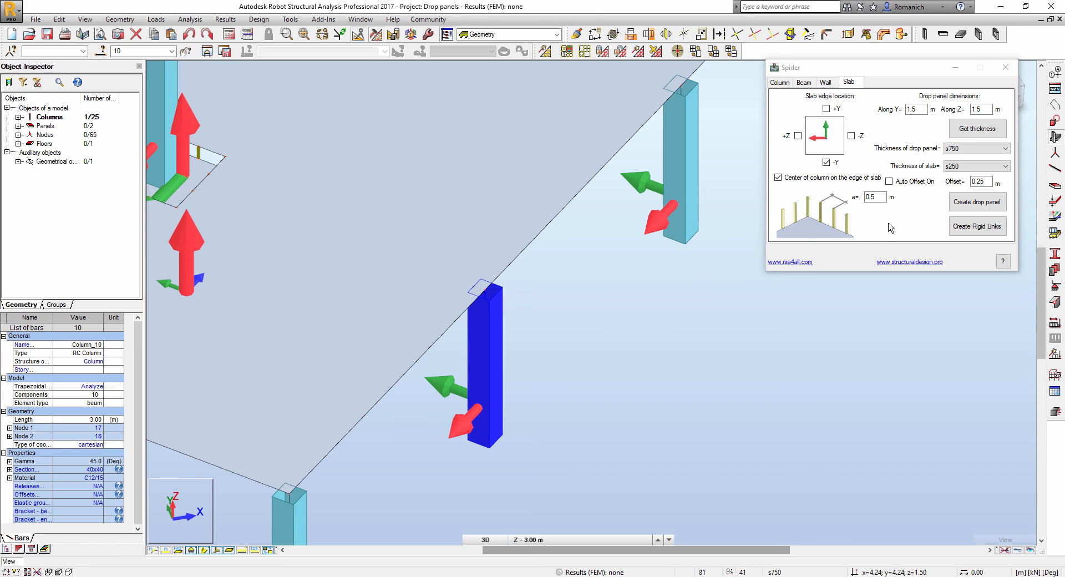
{"action": "left_click", "coordinate": [986, 201]}
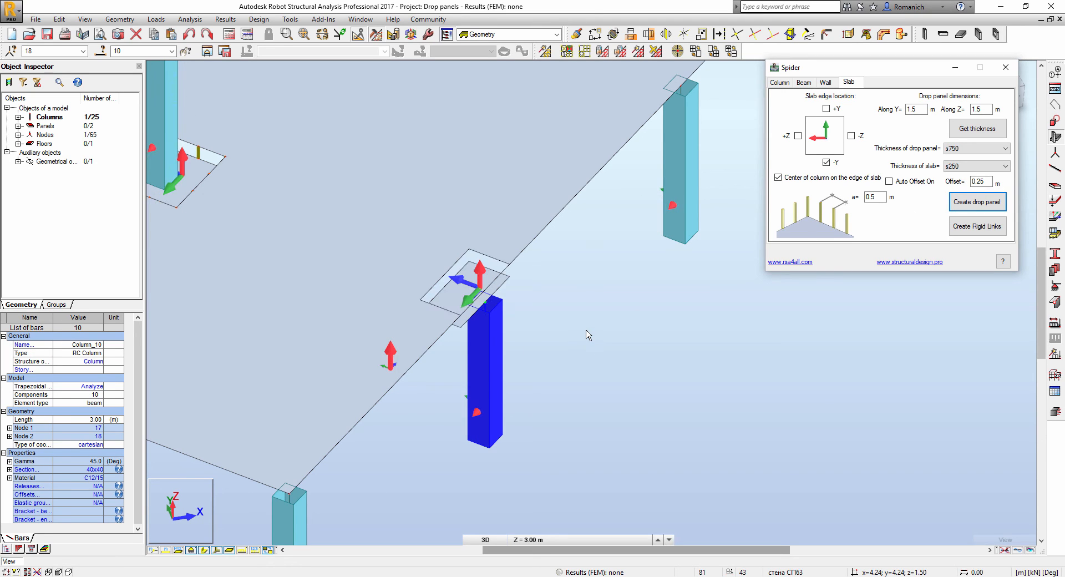
{"action": "left_click", "coordinate": [502, 279]}
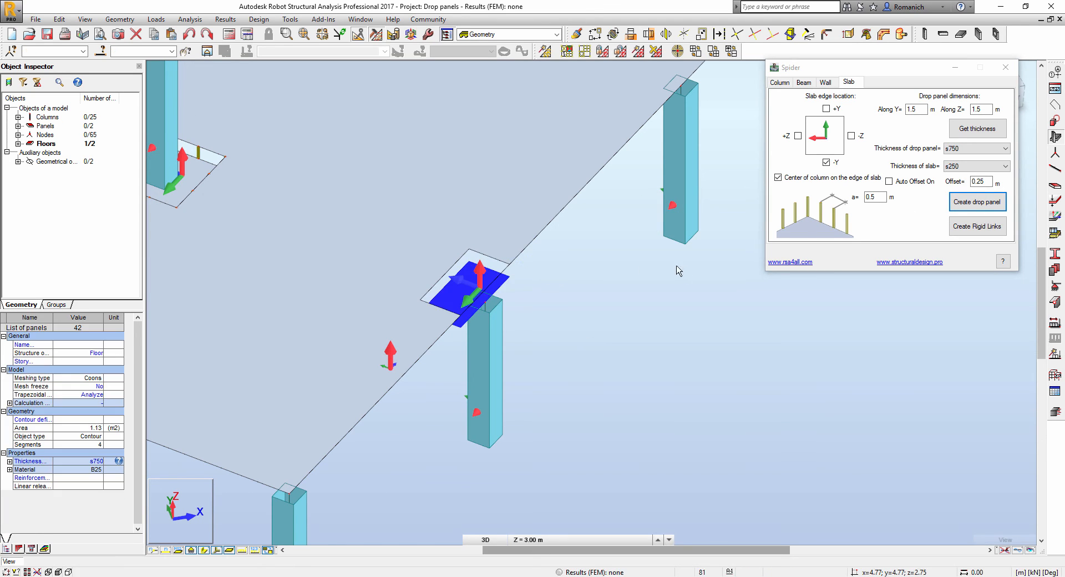
{"action": "left_click", "coordinate": [889, 181]}
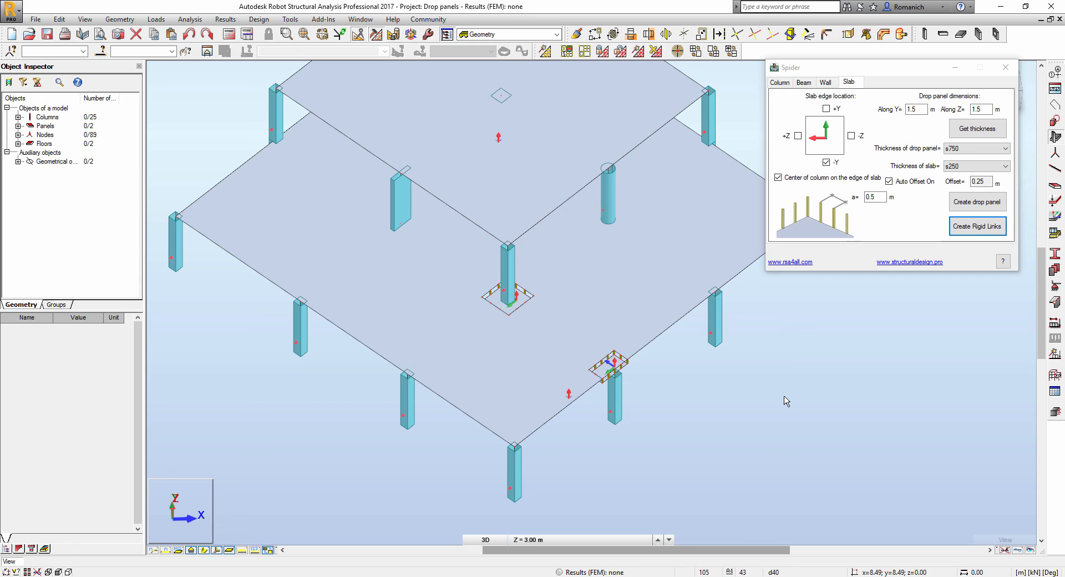
- Open the Spider add-in's About dialog with the ? button
{"action": "left_click", "coordinate": [1003, 261]}
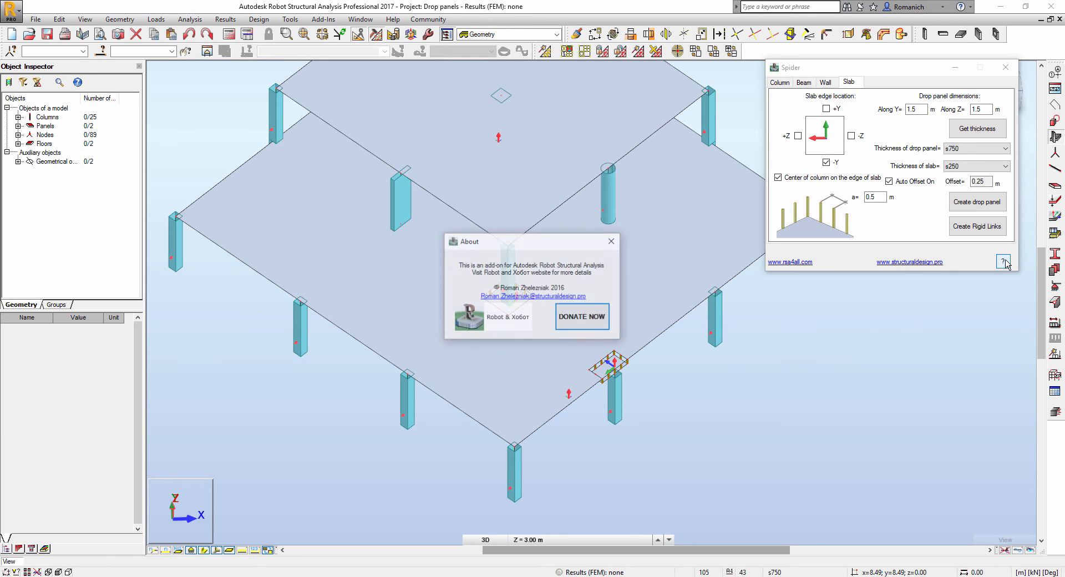